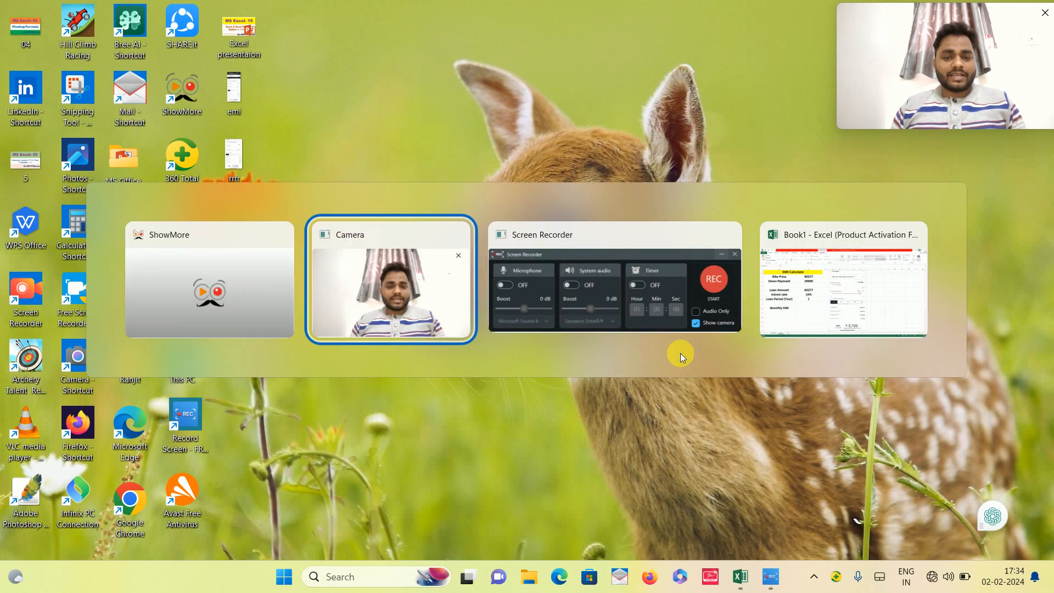
Step: Switch to the Book1 workbook in Excel and display the Monthly sheet
key(alt+Tab)
key(alt+Tab)
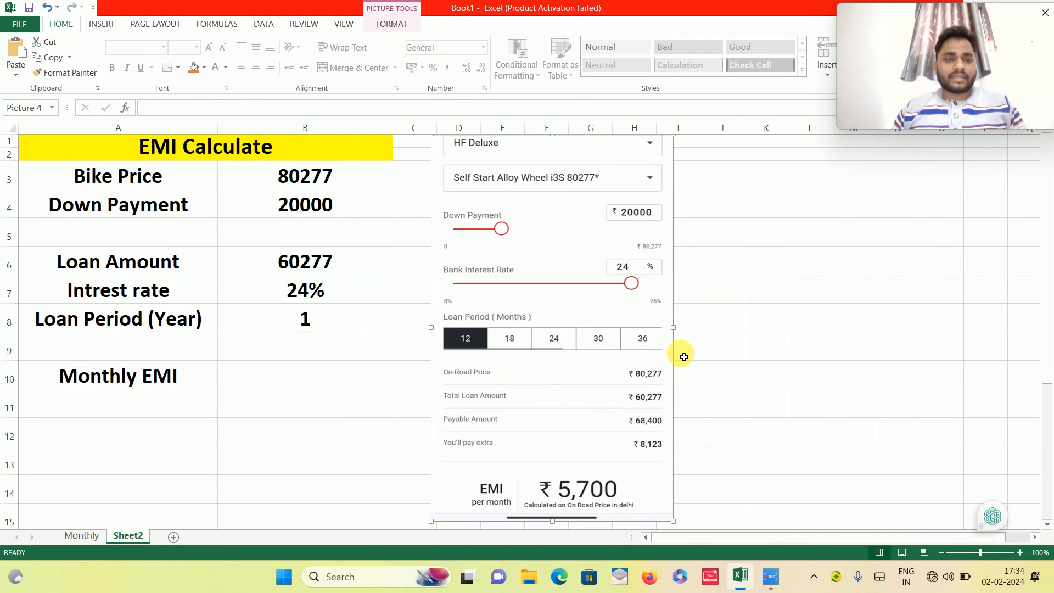
click(88, 541)
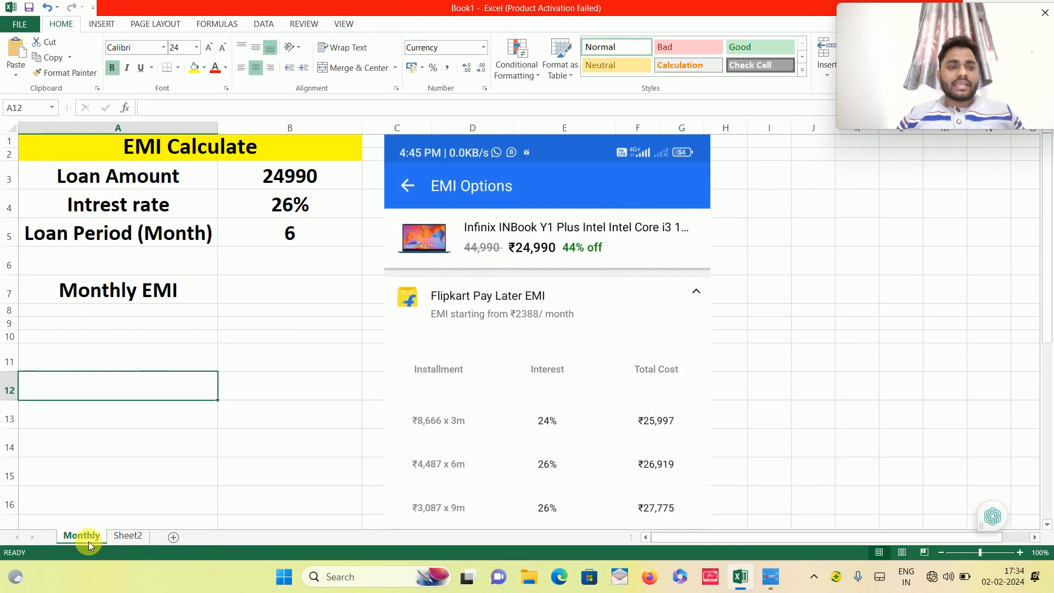
Step: Review the loan amount, interest rate and loan period inputs in B3:B5 against the EMI options picture
click(146, 324)
click(175, 143)
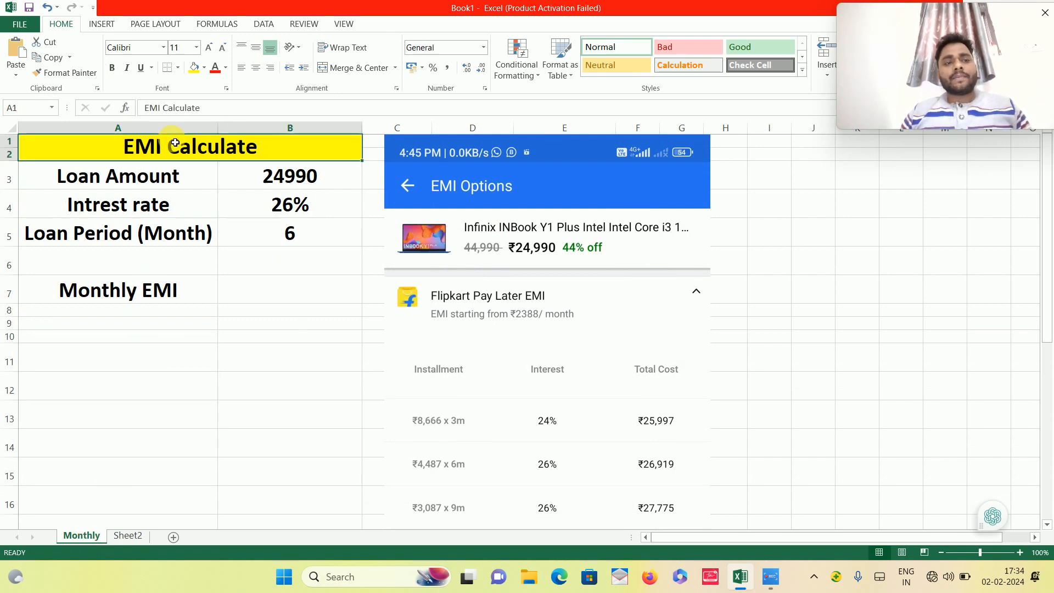
key(Down)
key(Right)
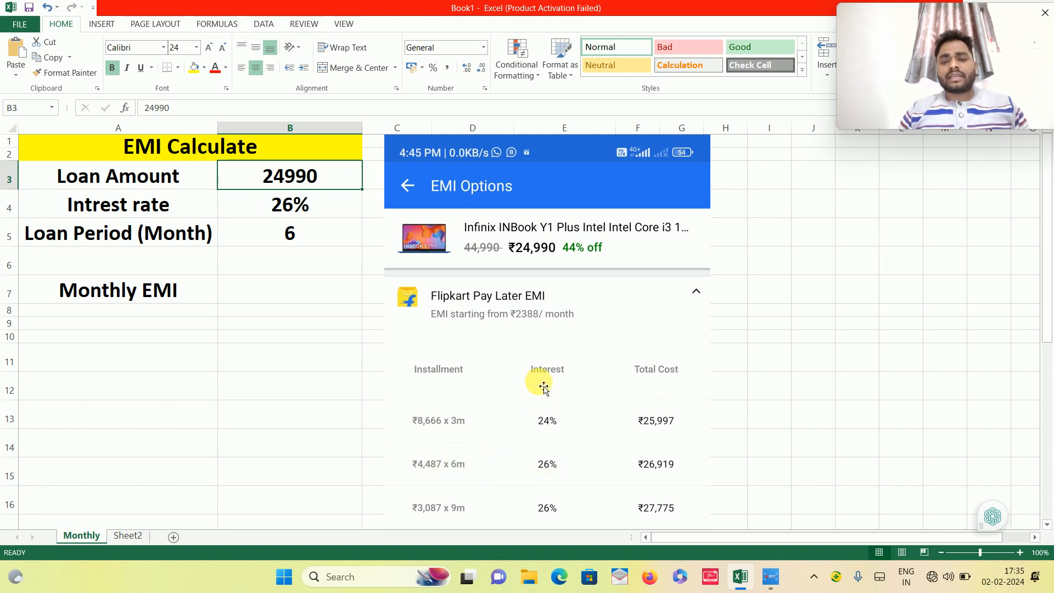
click(302, 204)
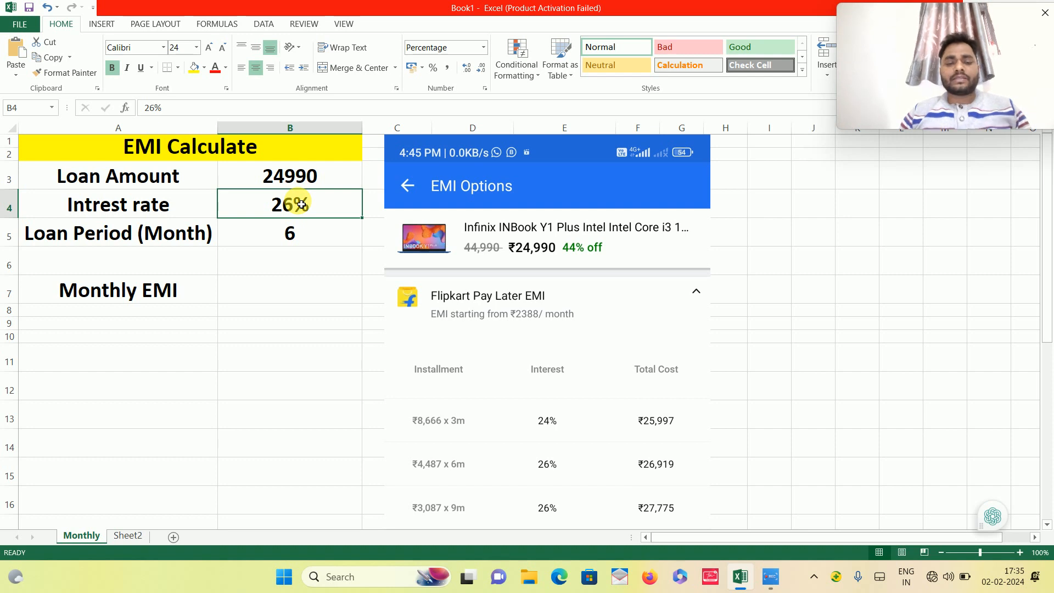
click(276, 245)
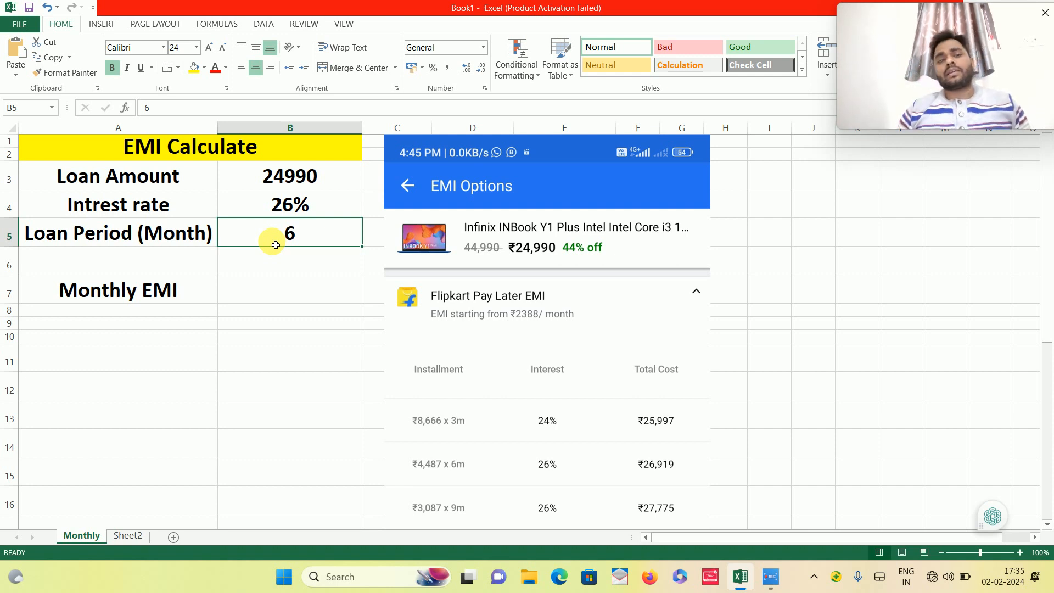
click(313, 185)
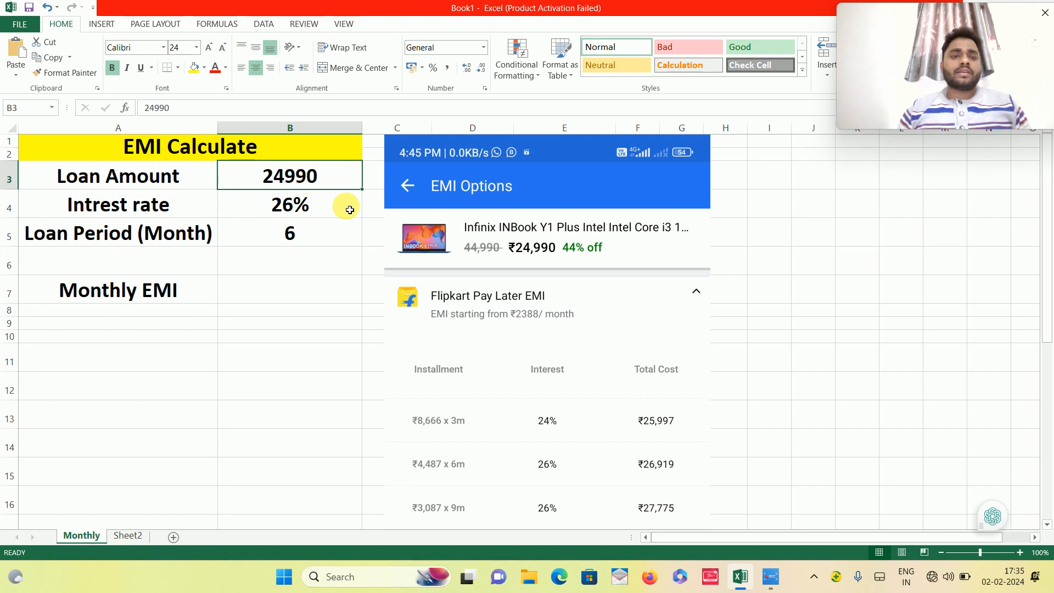
click(312, 211)
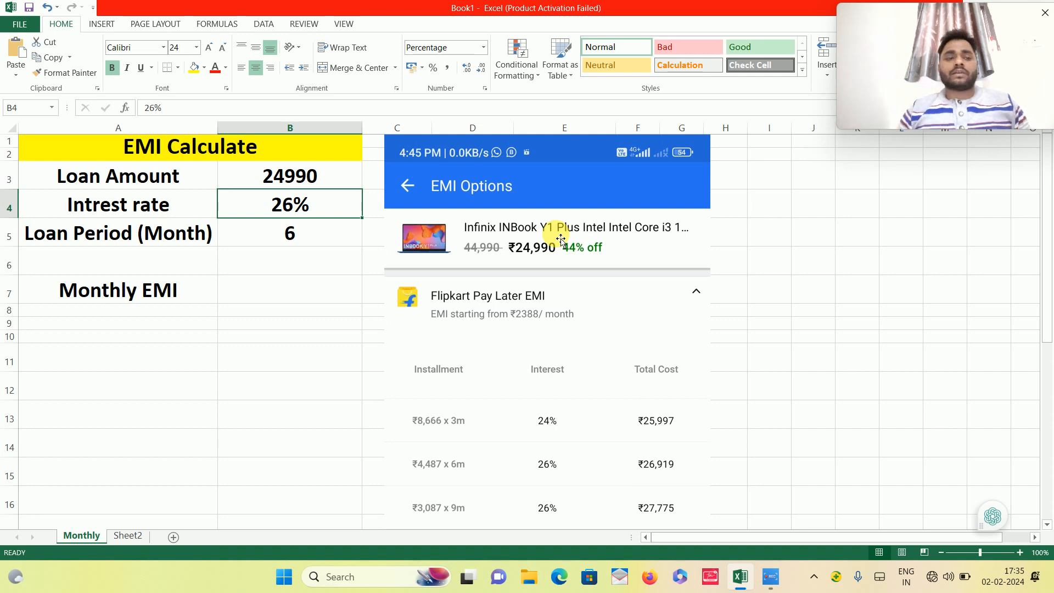
click(318, 248)
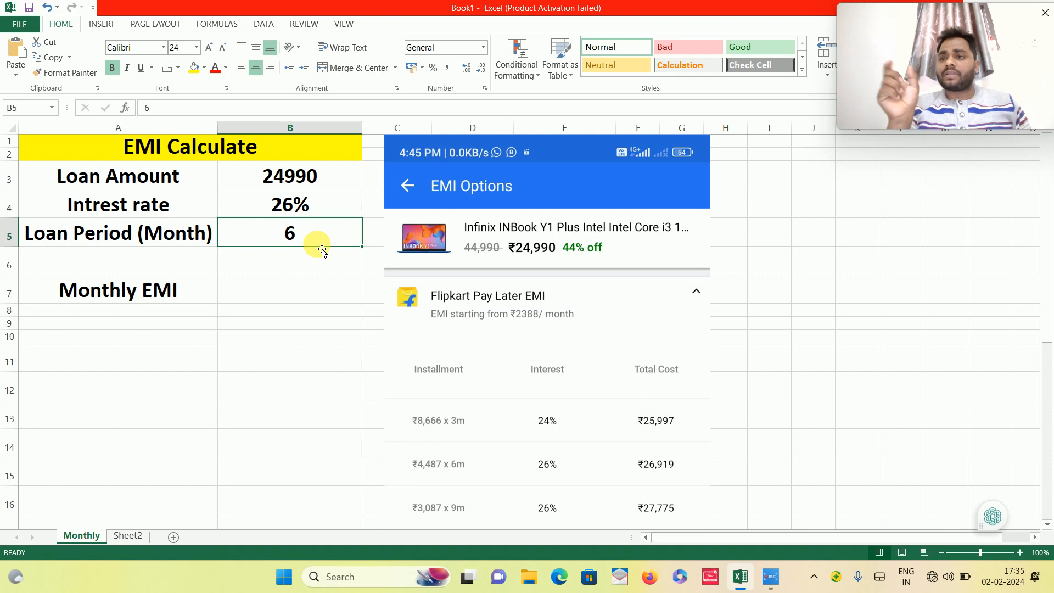
Step: Calculate the monthly EMI in B7 with the formula =PMT(B4/12,B5,B3)
click(255, 294)
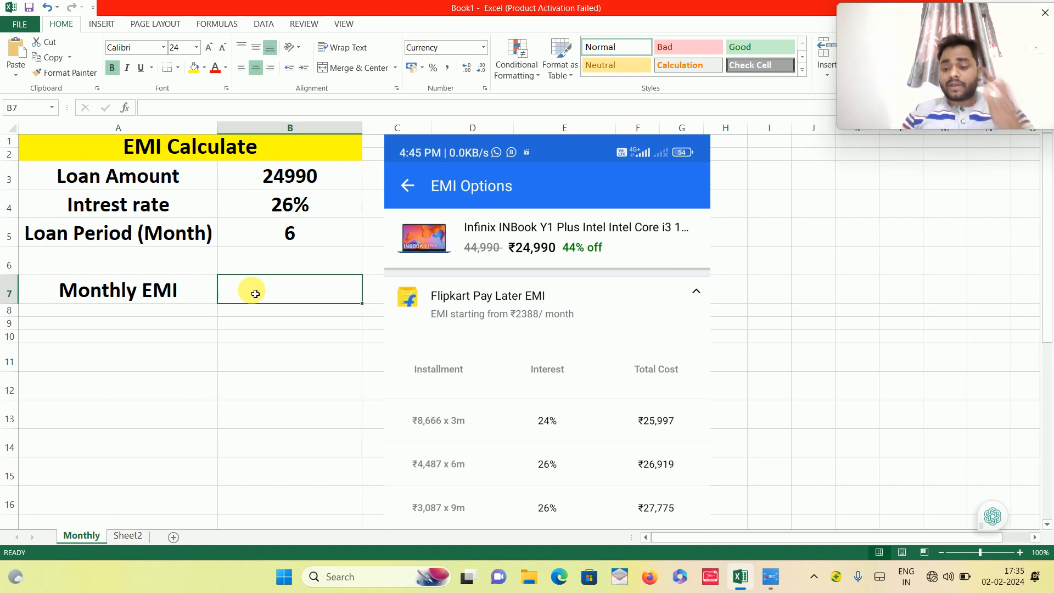
text(=)
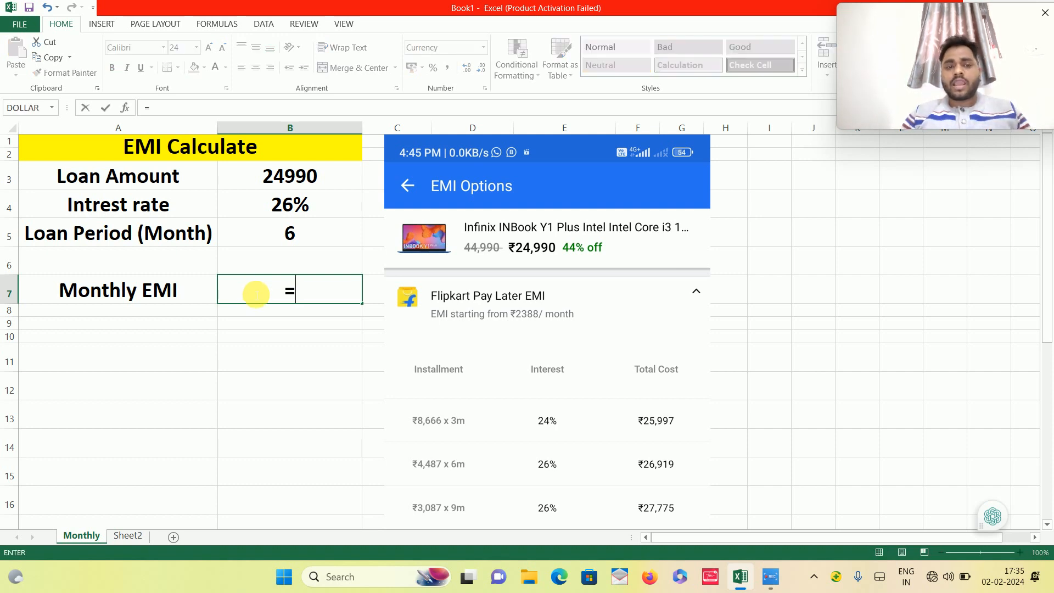
text(P)
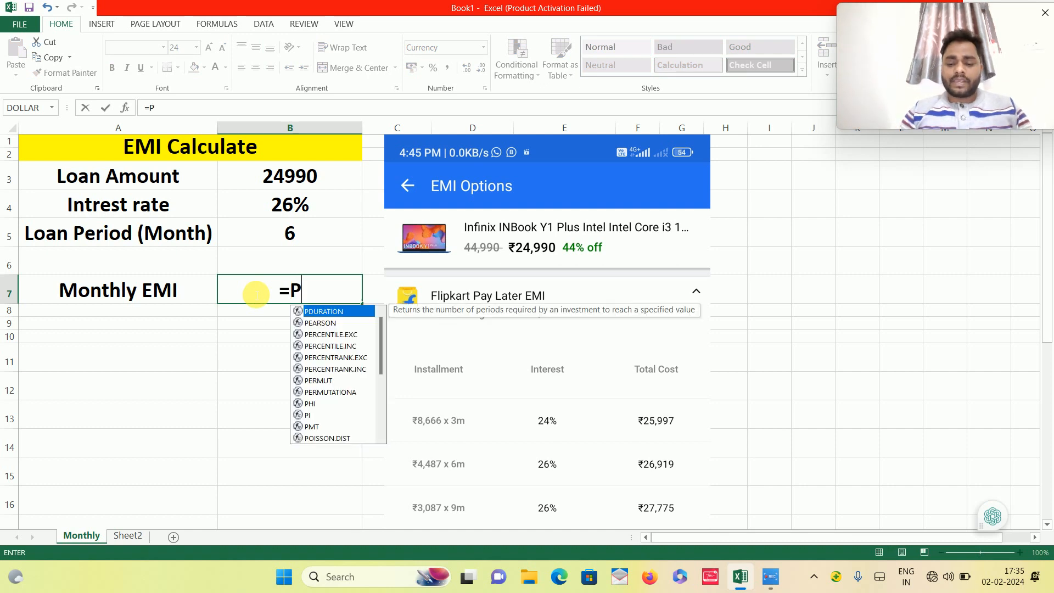
text(MT()
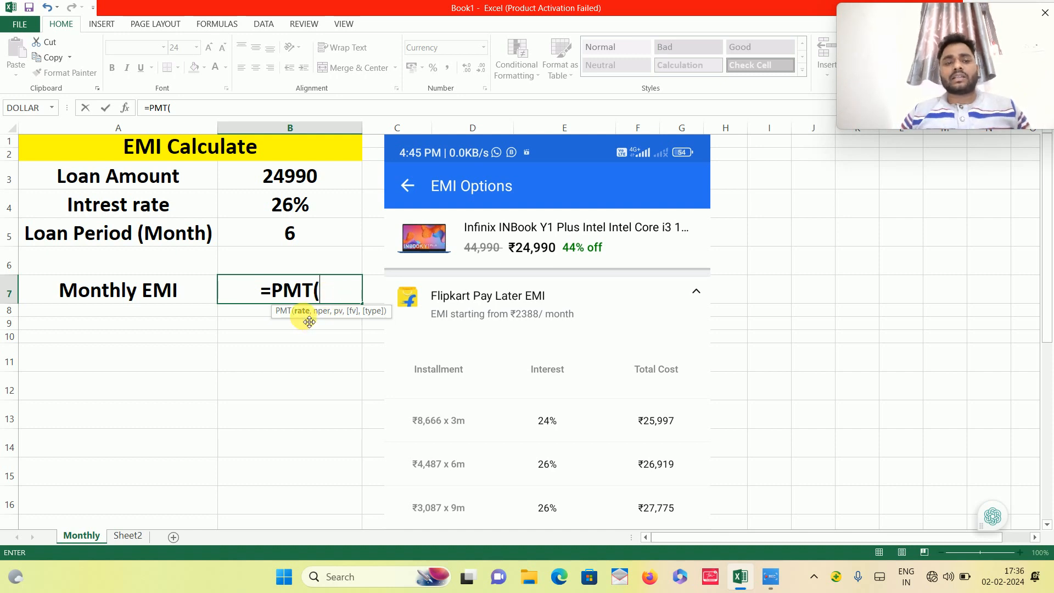
click(295, 204)
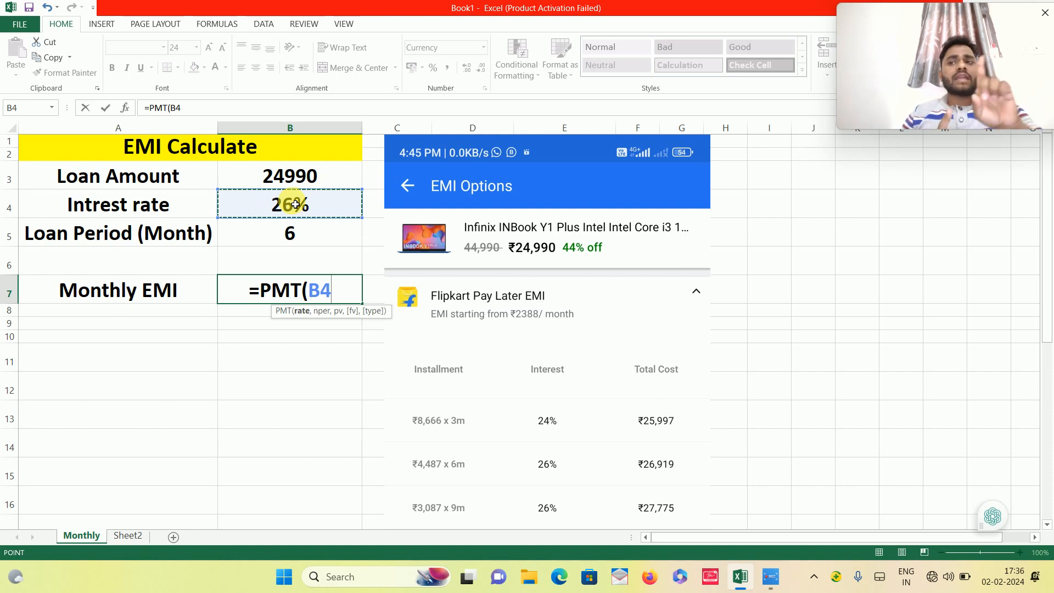
text(/12)
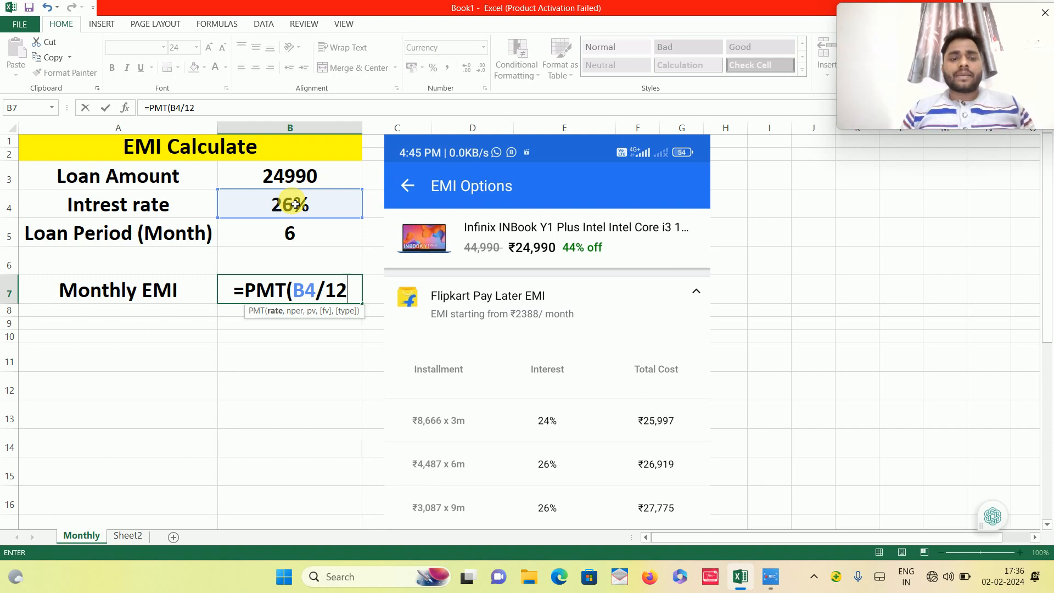
text(,)
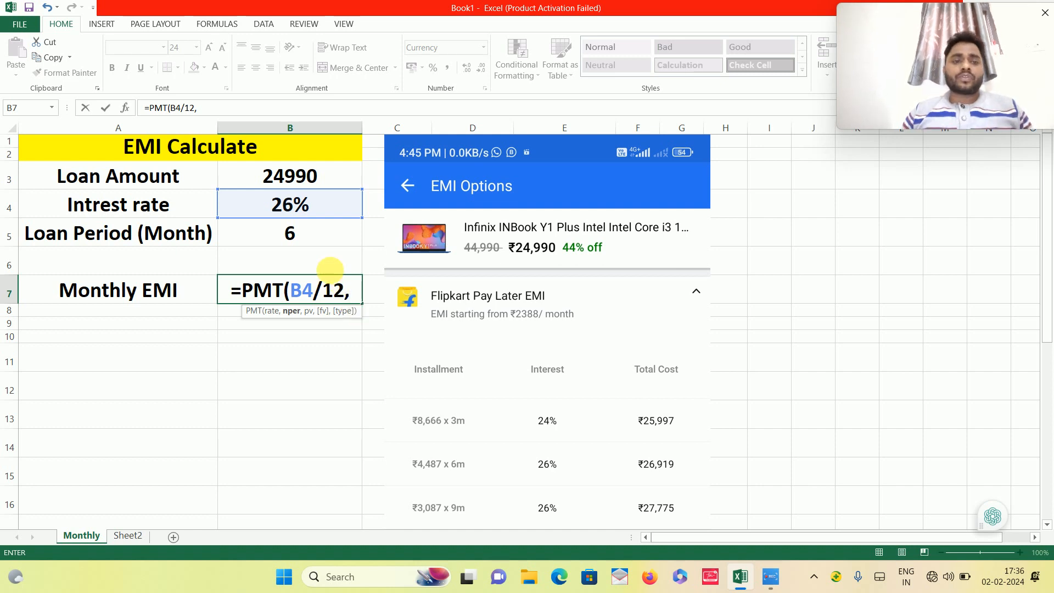
click(308, 236)
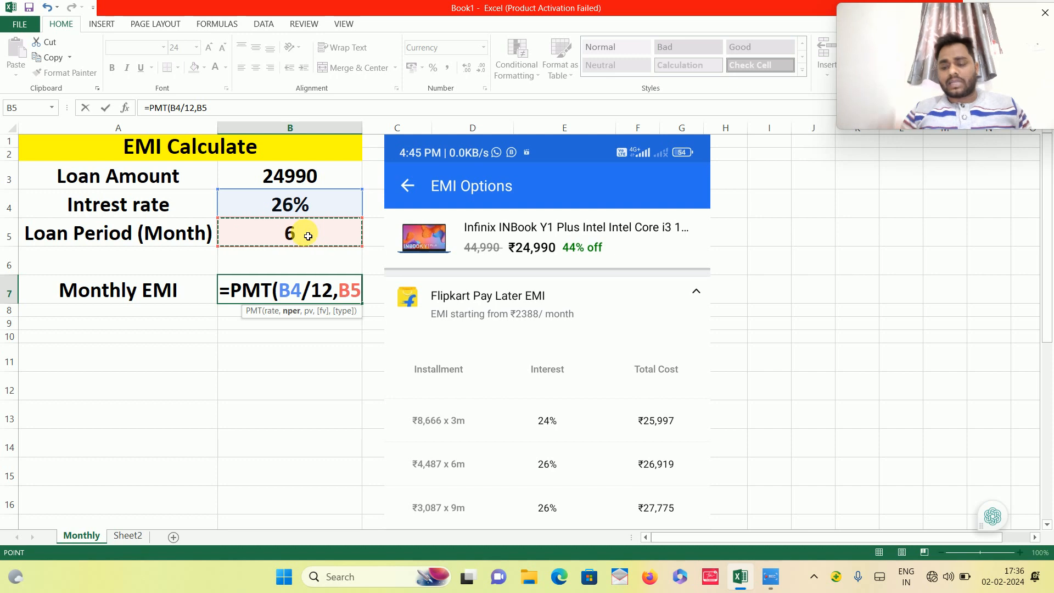
text(,)
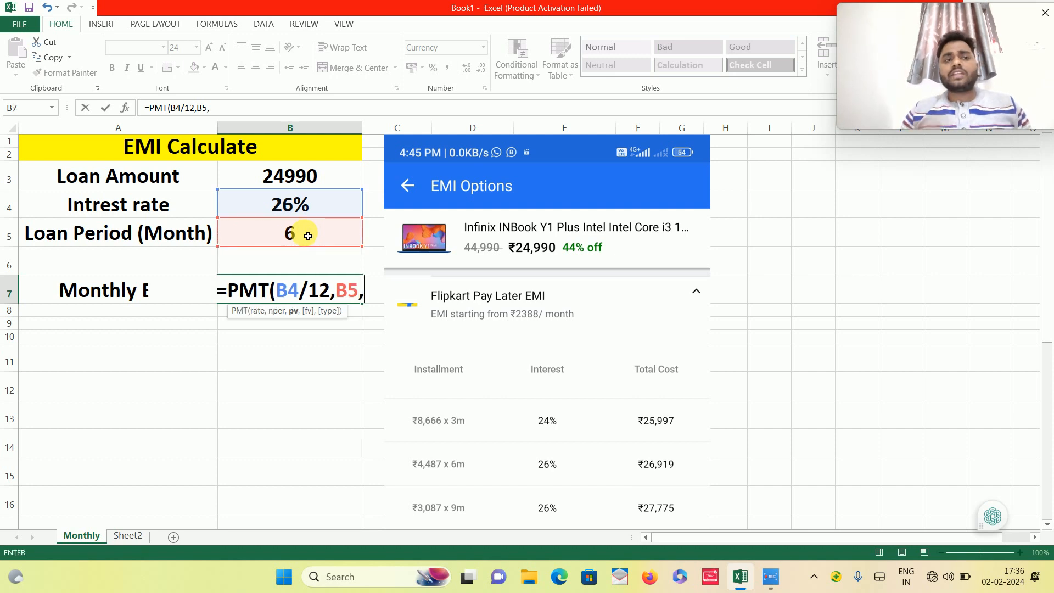
click(311, 177)
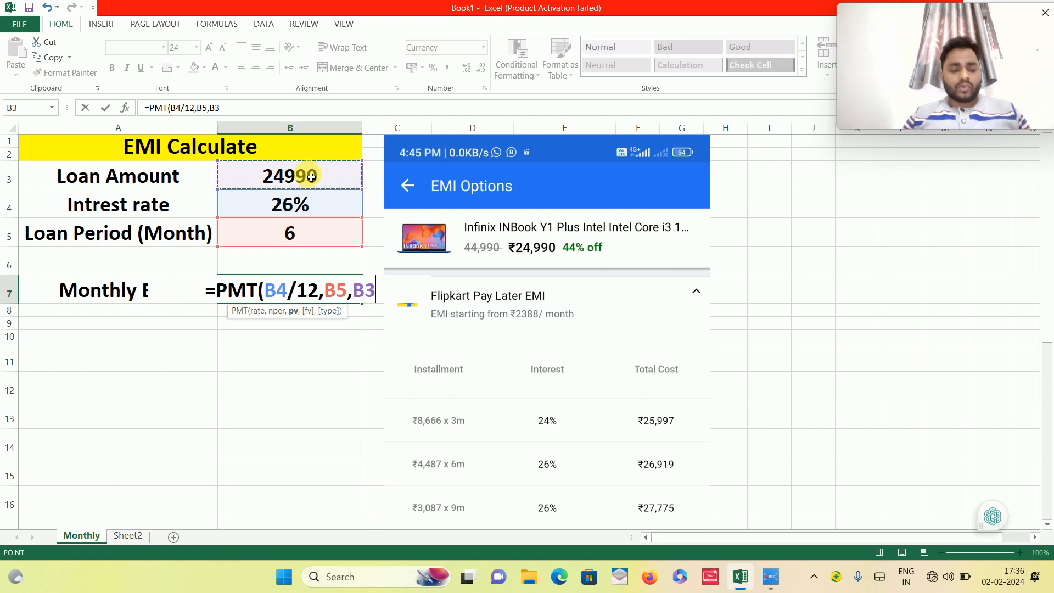
text())
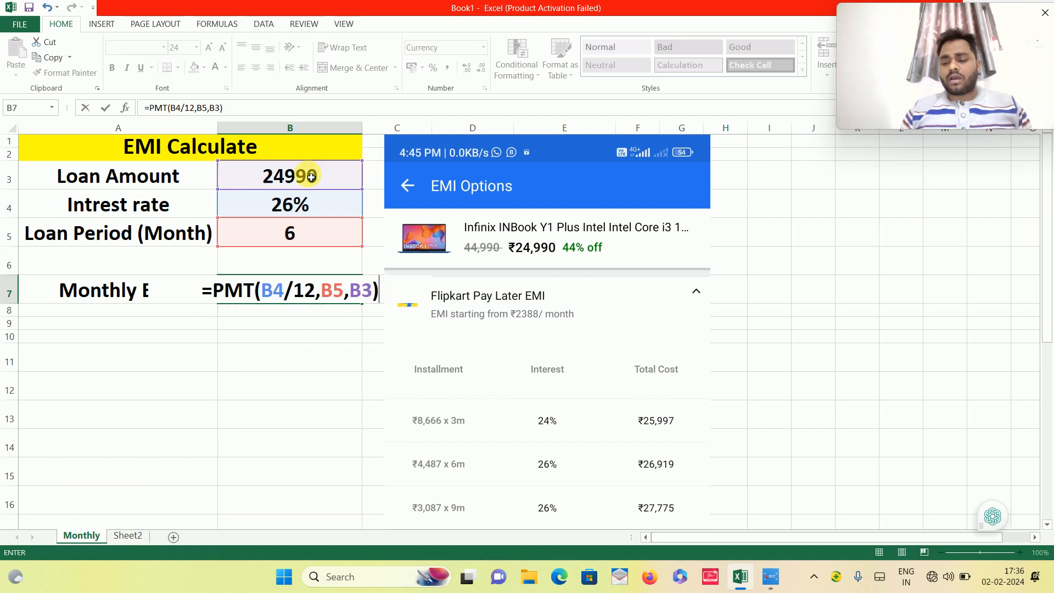
key(Return)
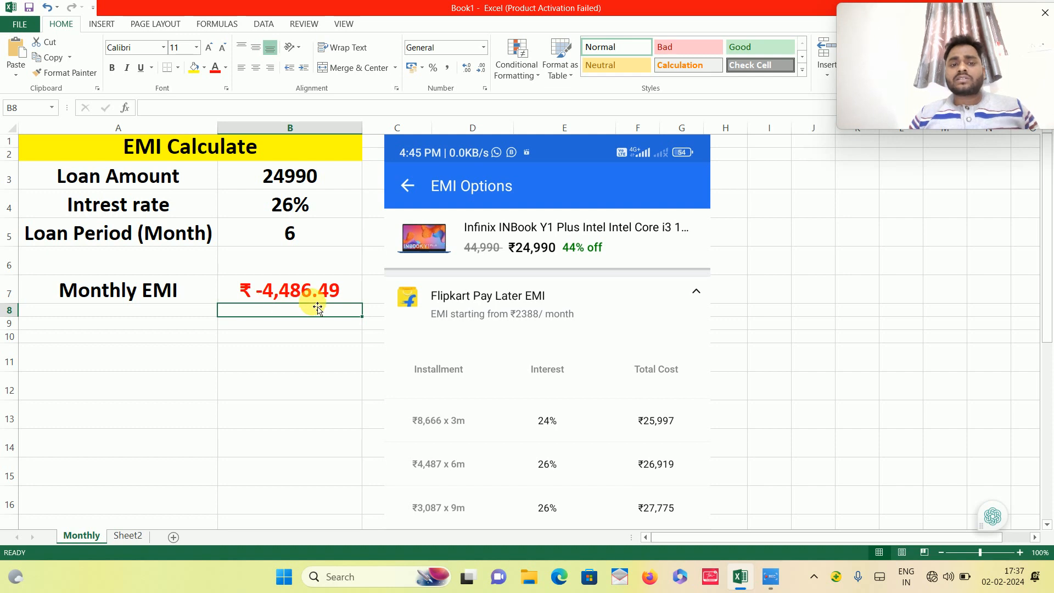
Step: Enter the rounded monthly instalment 4487 in cell A11 below the EMI table
click(154, 361)
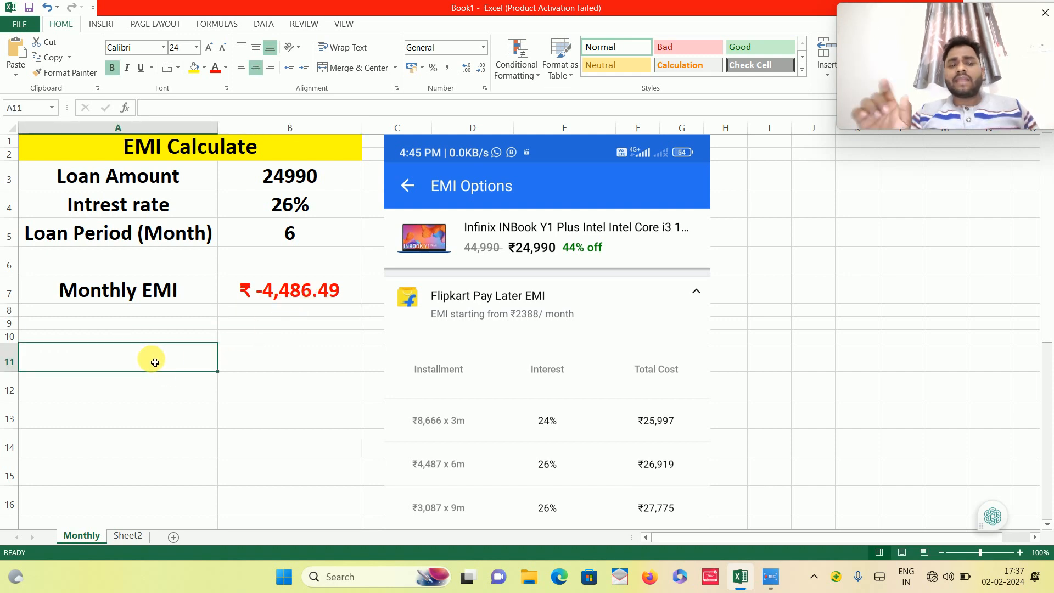
text(4)
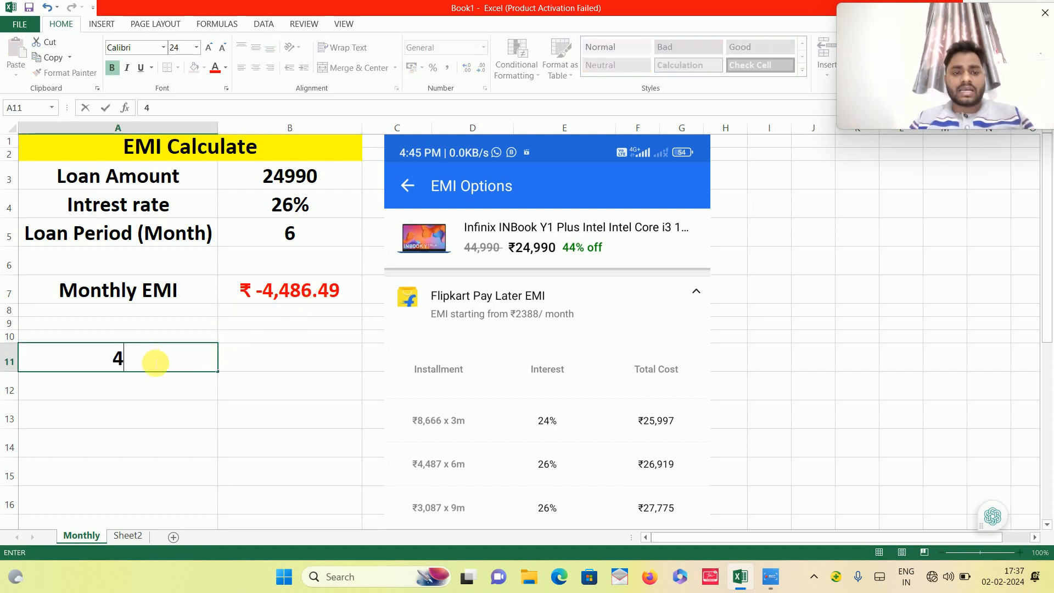
text(4)
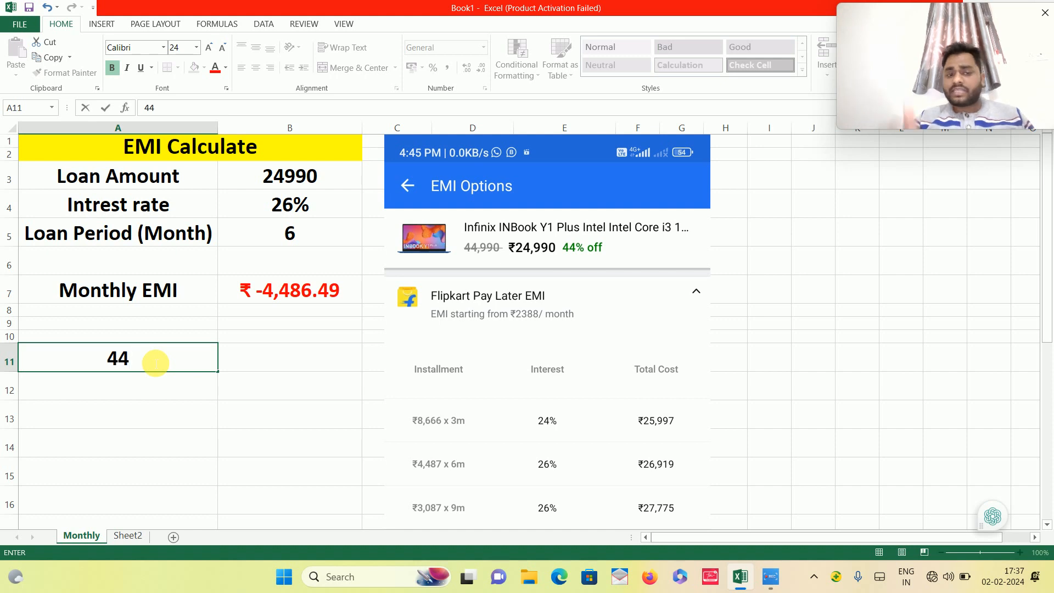
text(87)
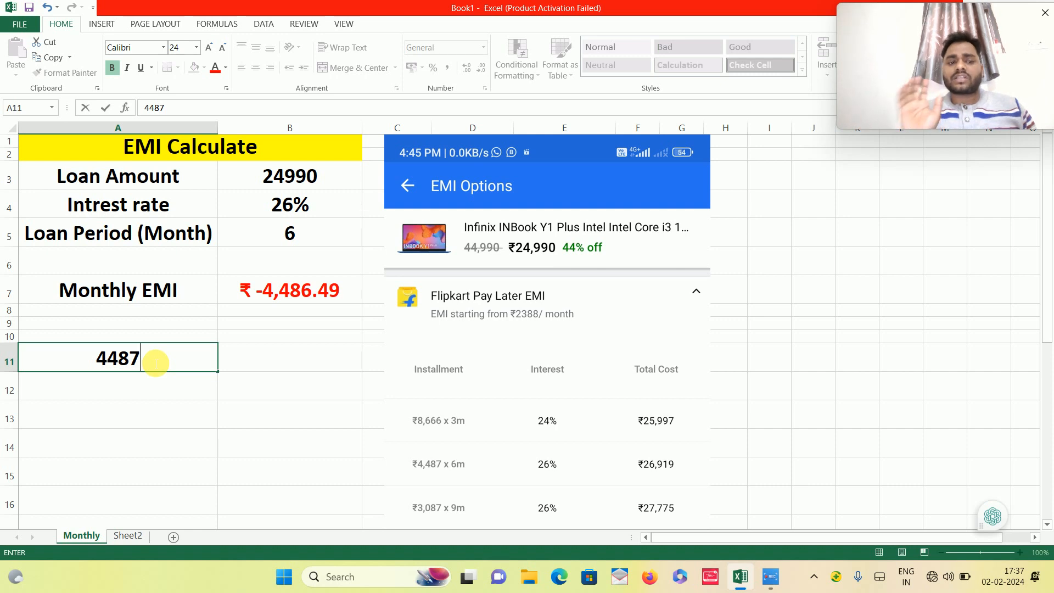
key(Return)
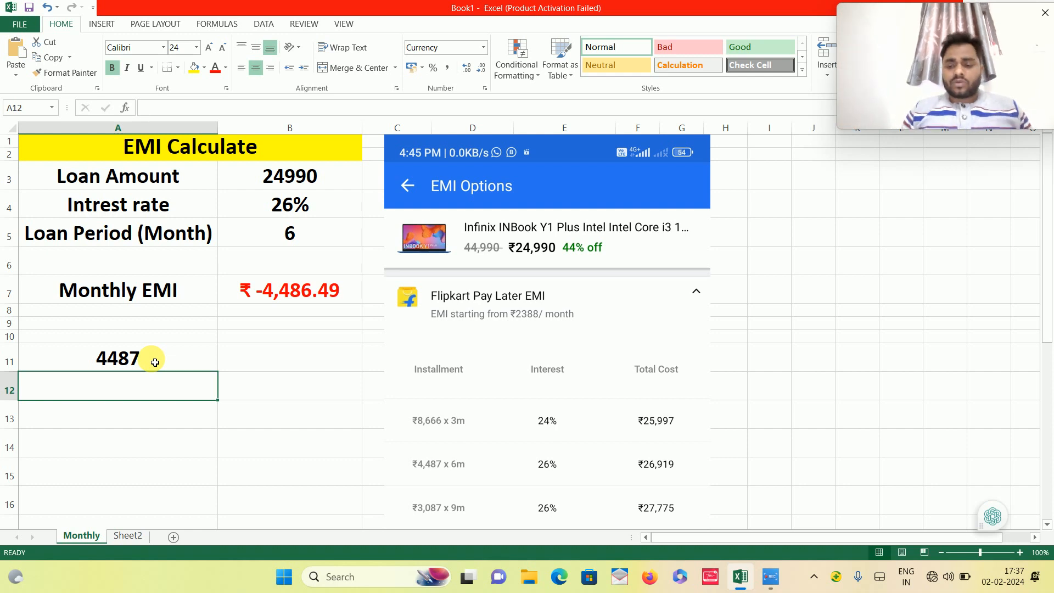
Step: Calculate the total repayment over six months in A12 with the formula =4487*6
text(=)
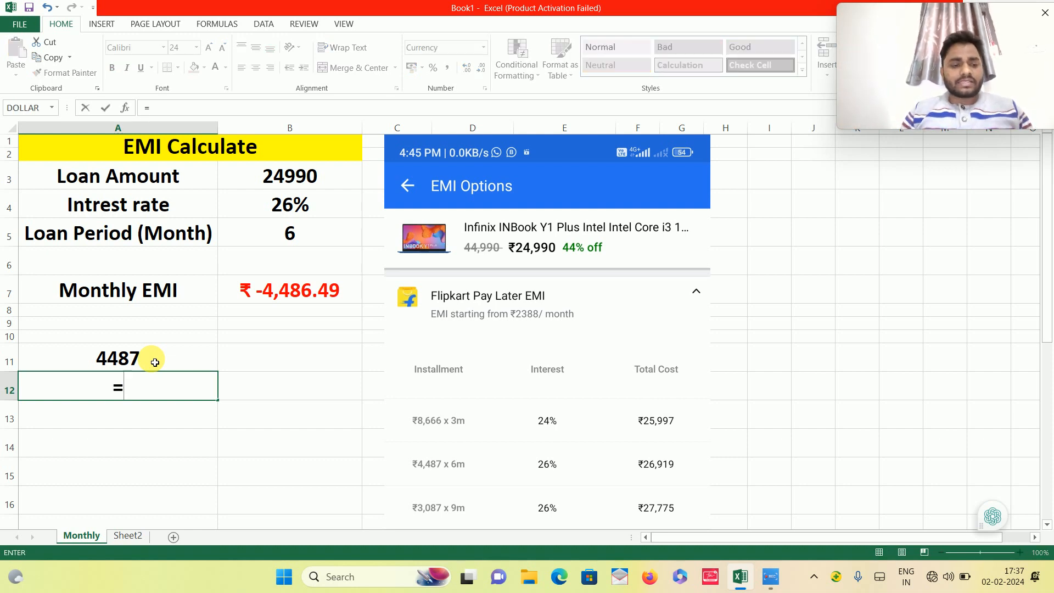
text(4)
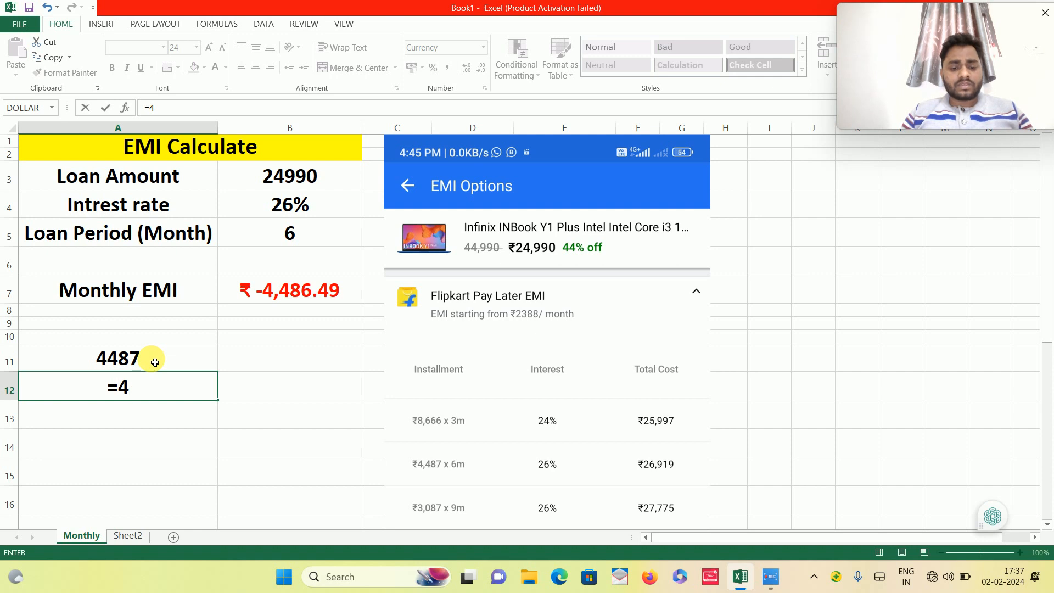
text(487)
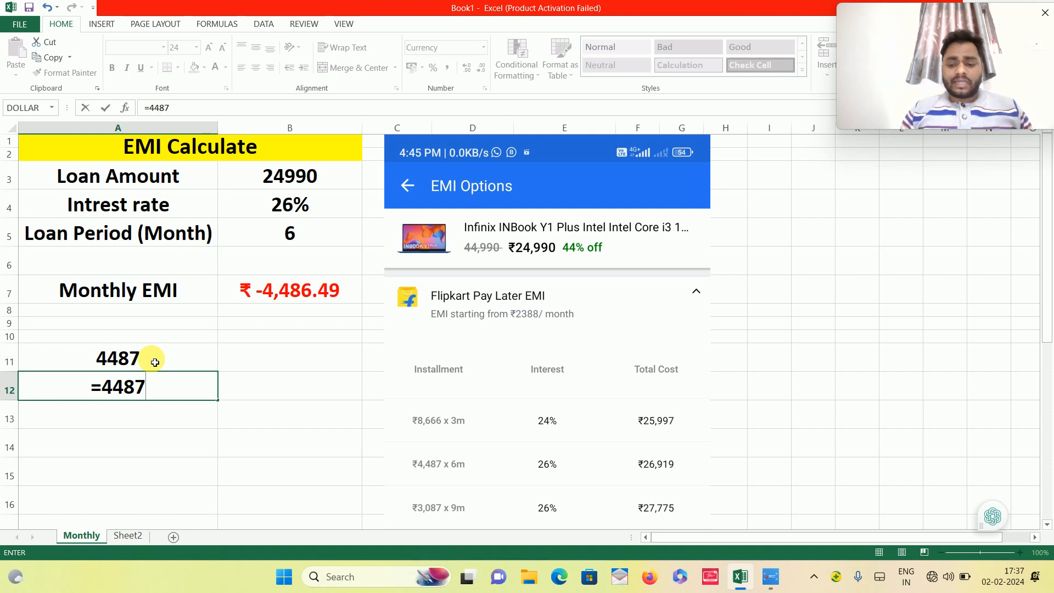
text(*)
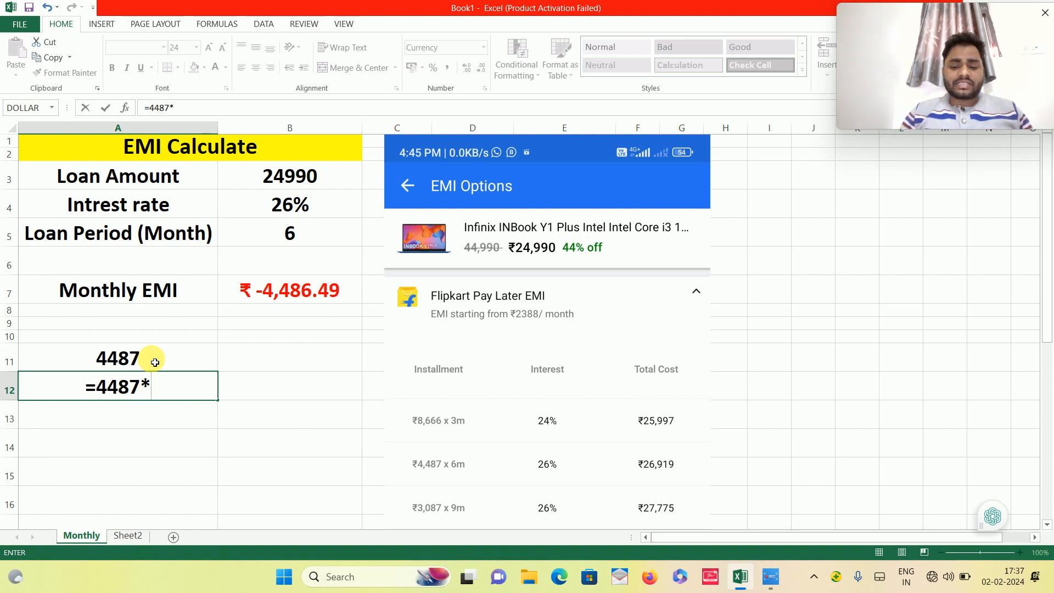
text(6)
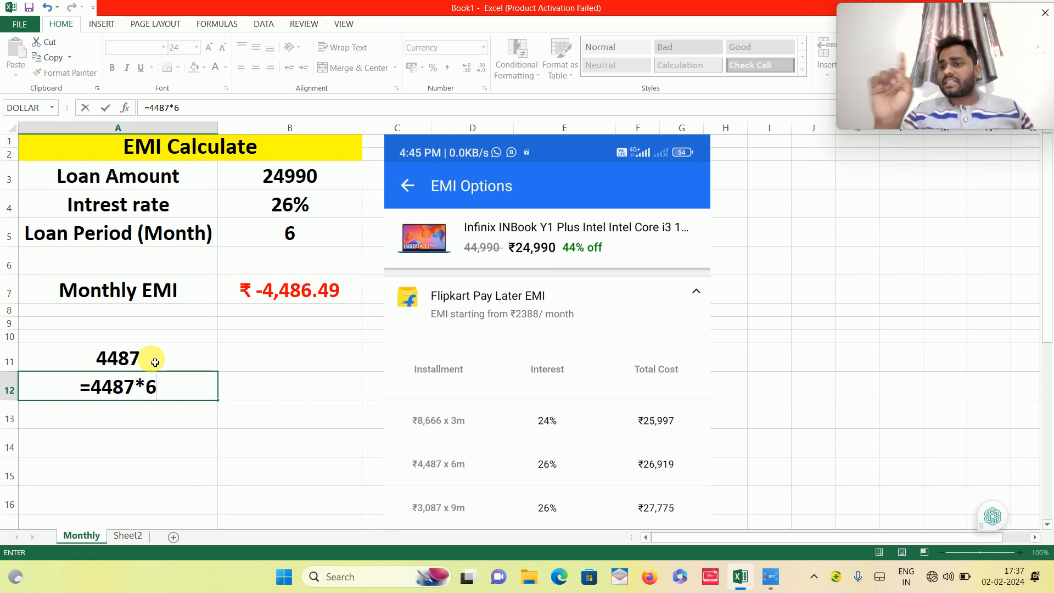
key(Return)
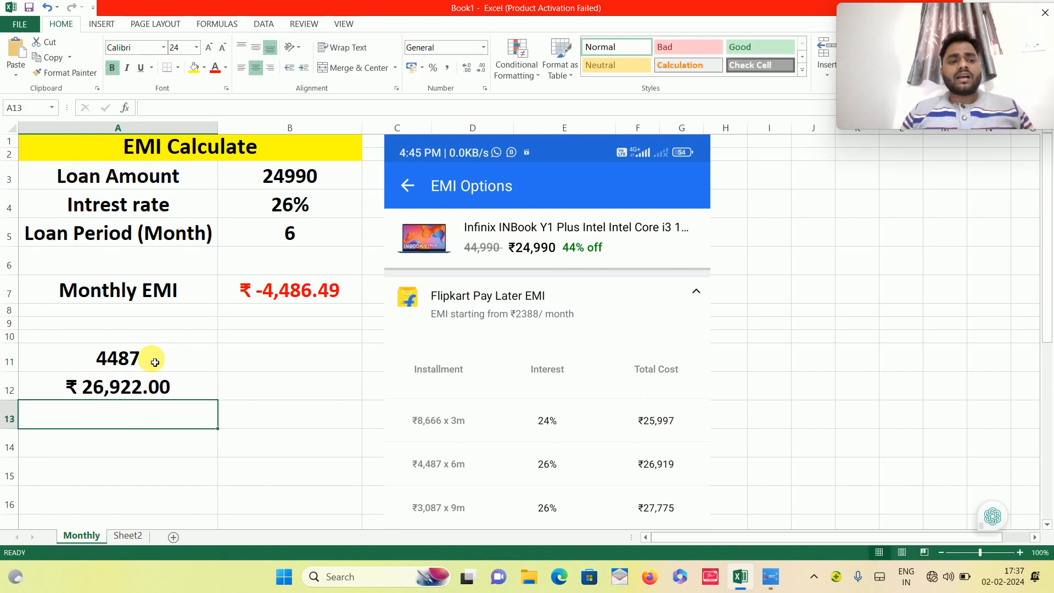
Step: Compare the total repayment in A12 with the loan amount in B3
click(136, 396)
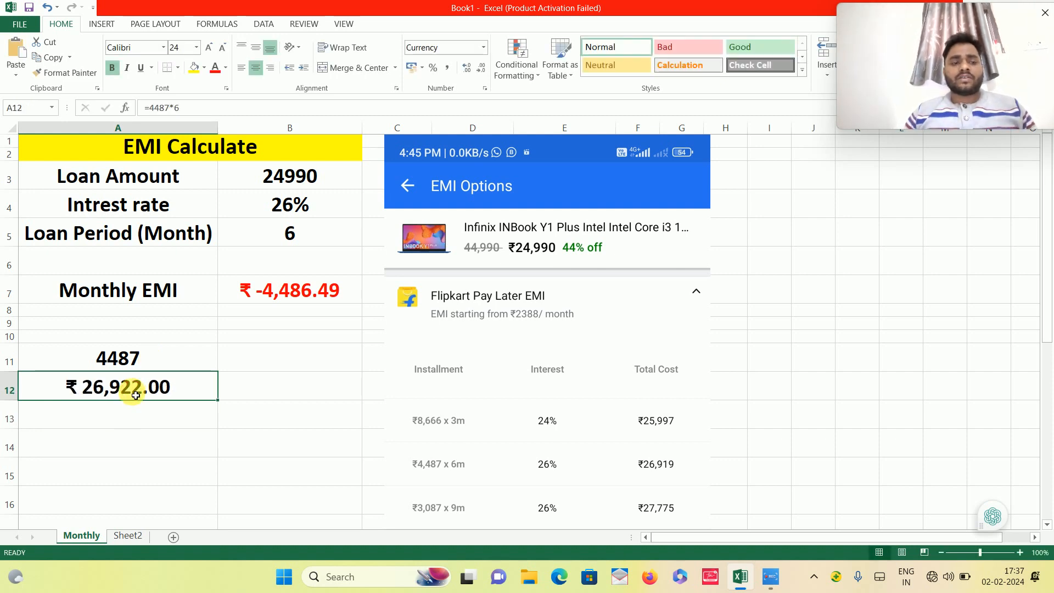
click(145, 423)
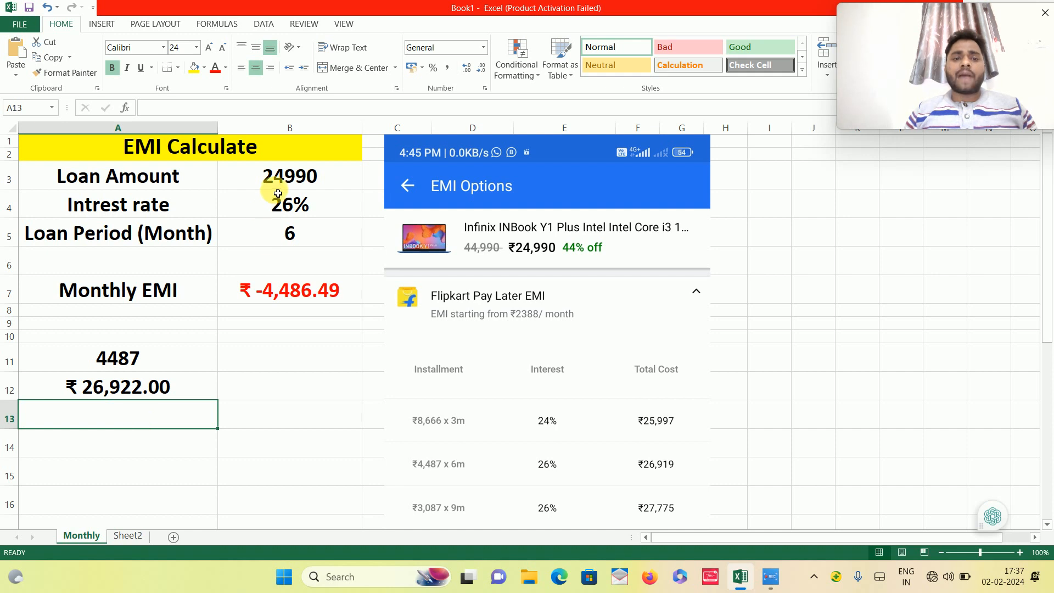
click(287, 177)
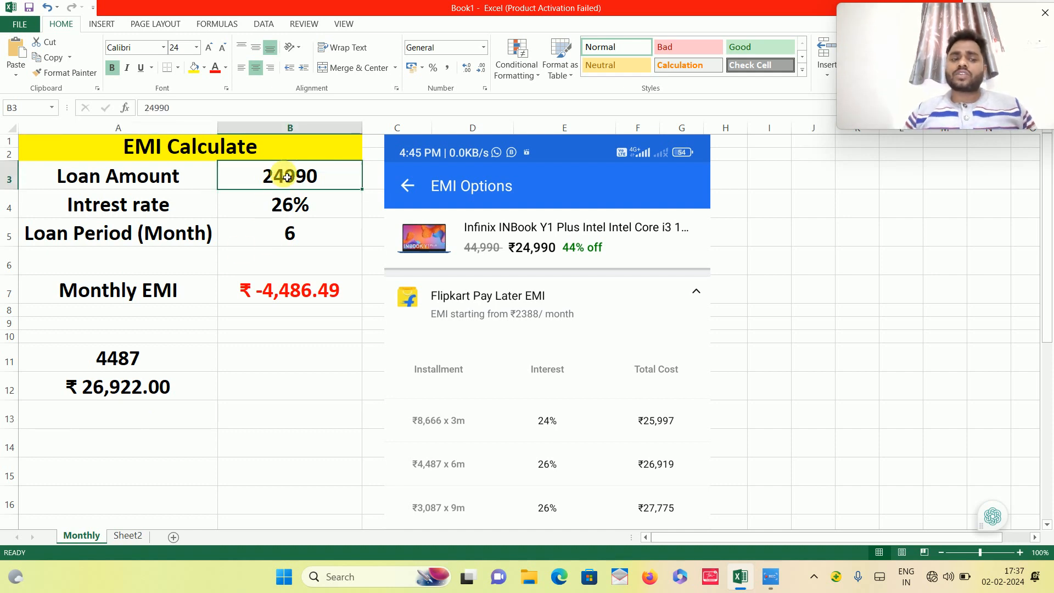
Step: Calculate the extra amount paid over the loan in A13 with the formula =A12-B3
click(108, 409)
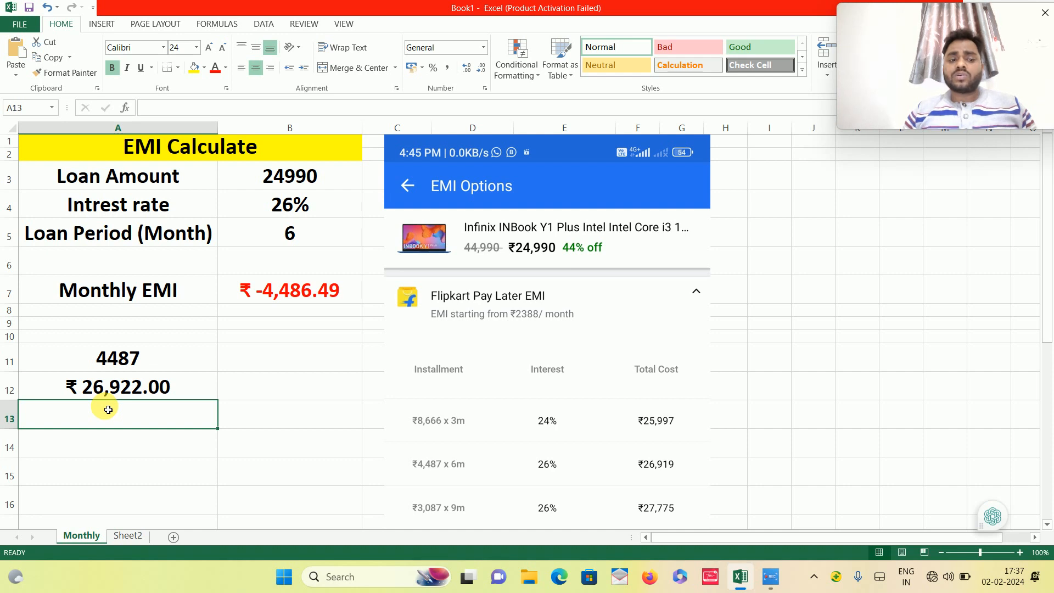
text(=)
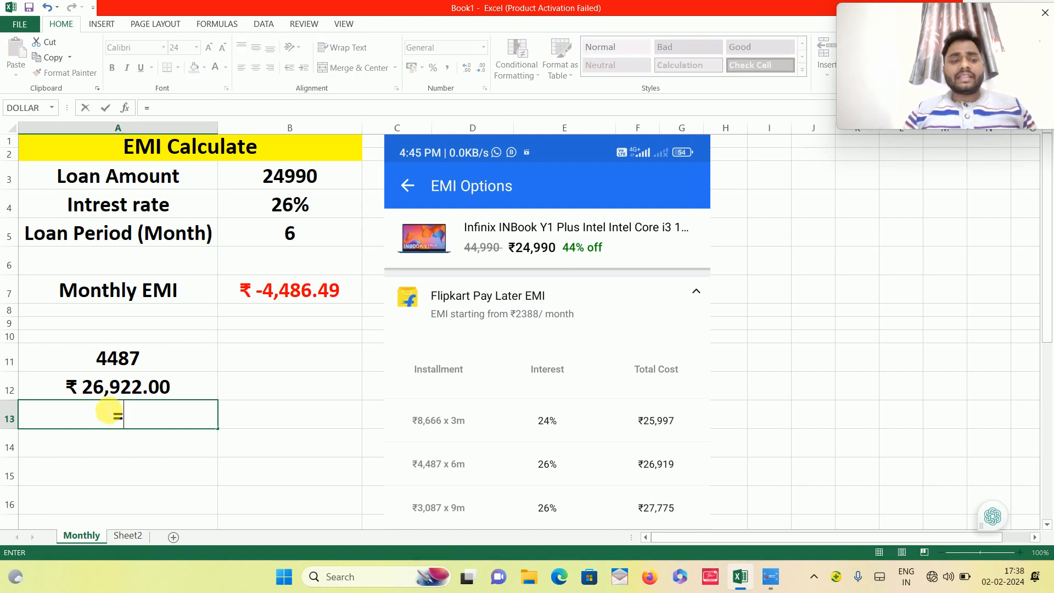
click(127, 394)
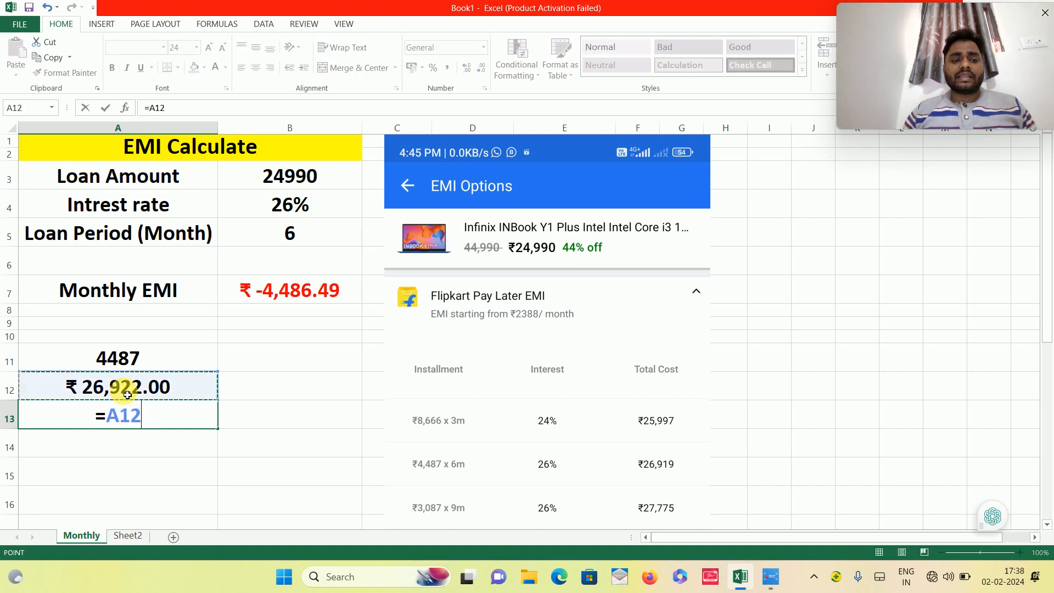
text(-)
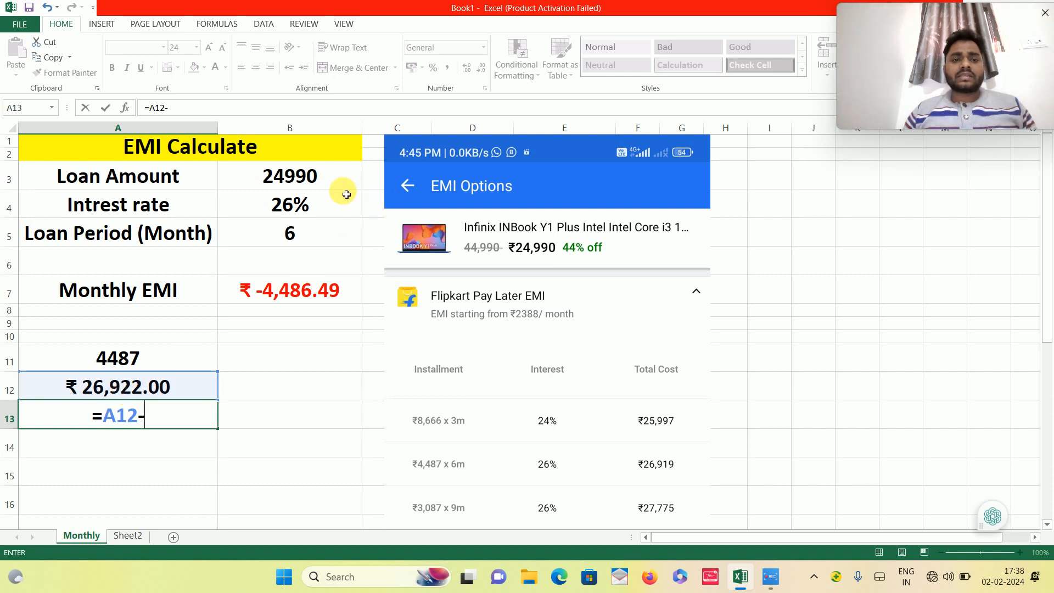
click(329, 169)
key(Return)
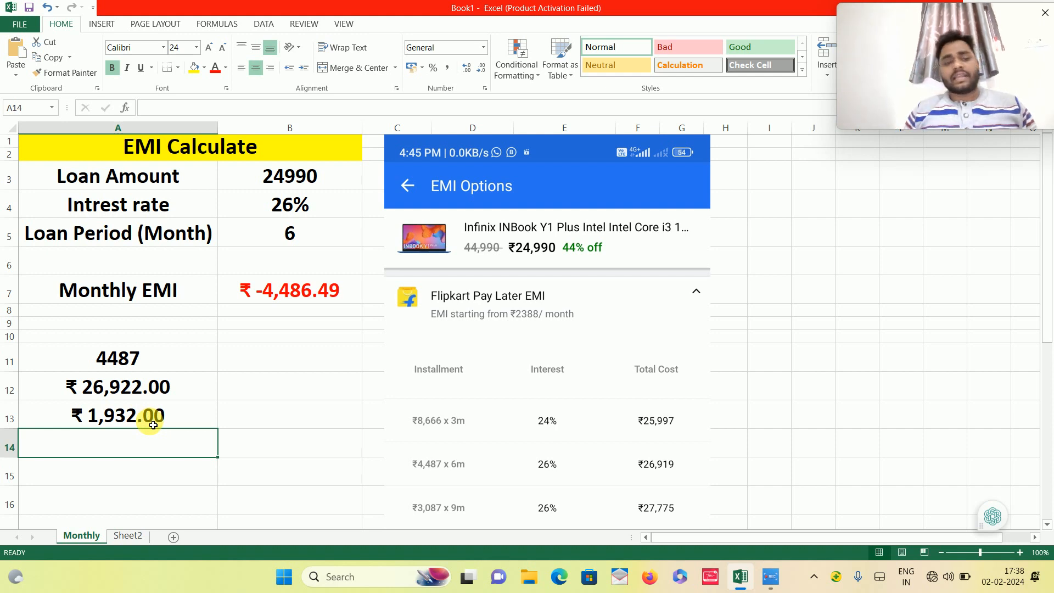
Step: Highlight the difference in cell A13 with a light blue theme fill colour
click(153, 425)
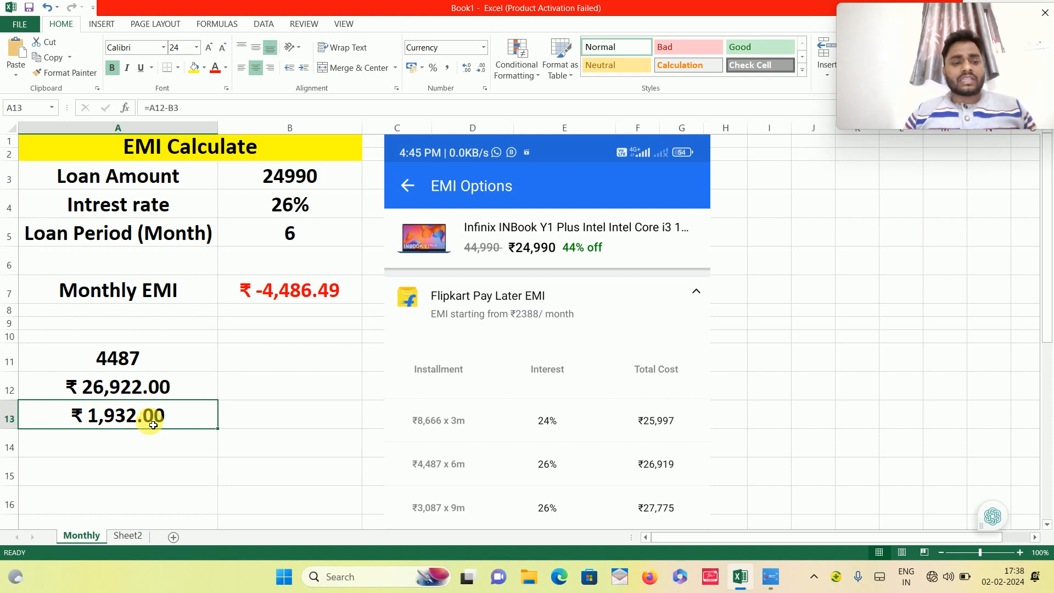
click(204, 70)
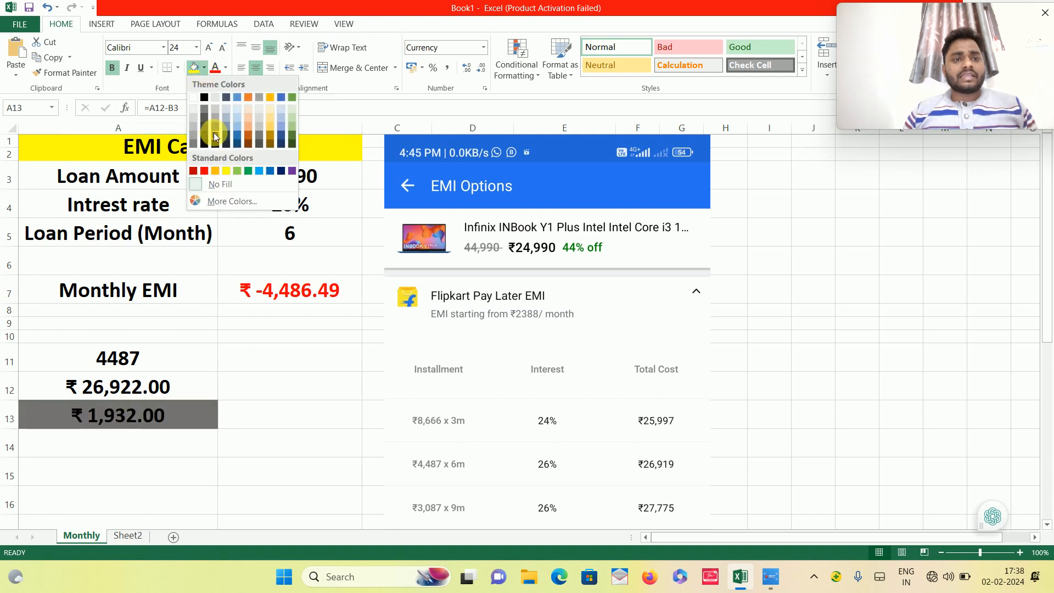
click(236, 123)
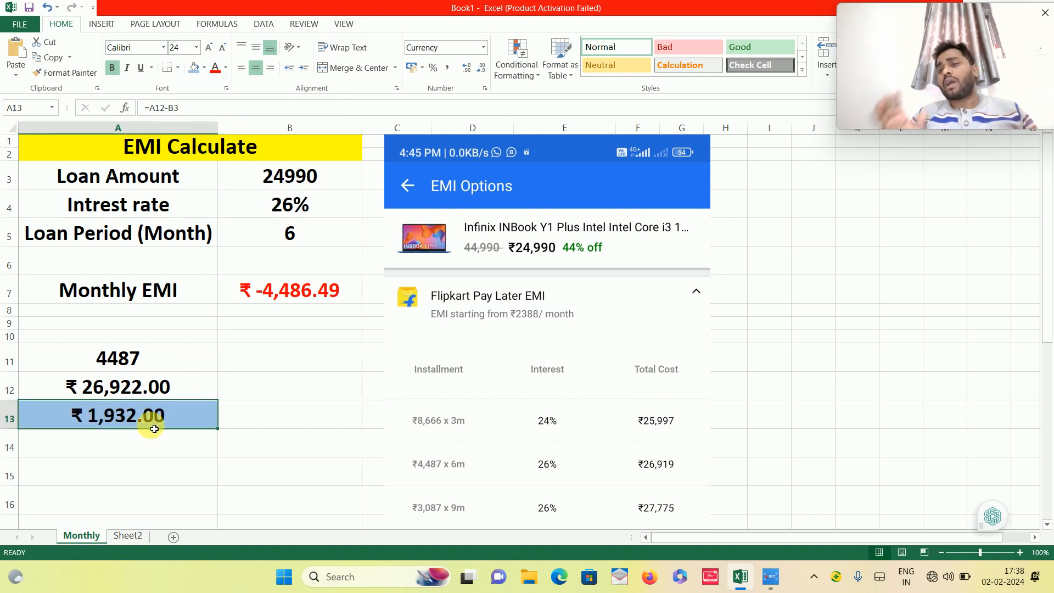
key(Return)
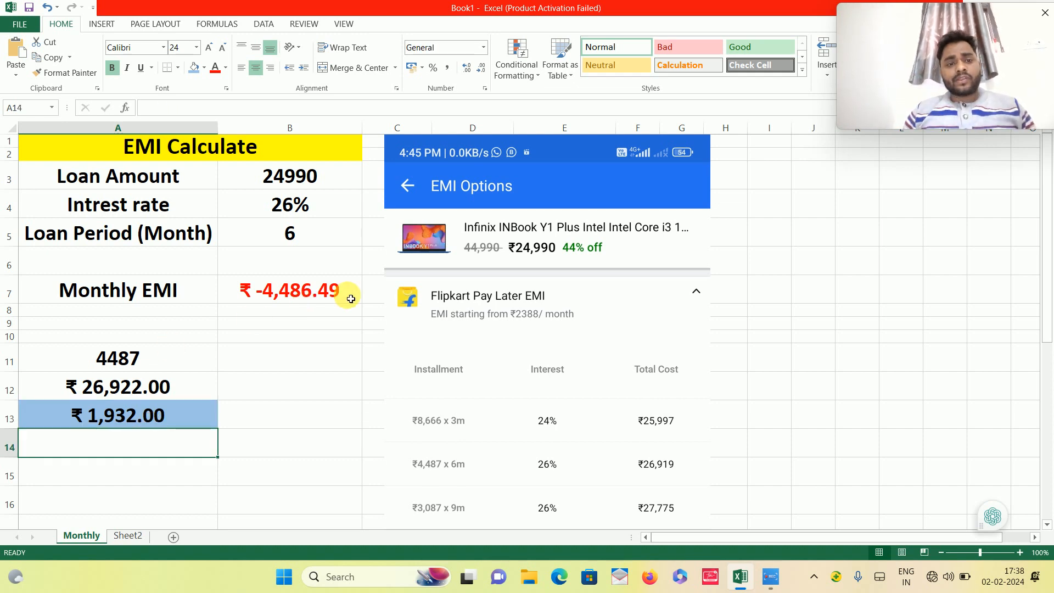
Step: Label the monthly instalment by entering EMI/per Month in cell B11
click(309, 302)
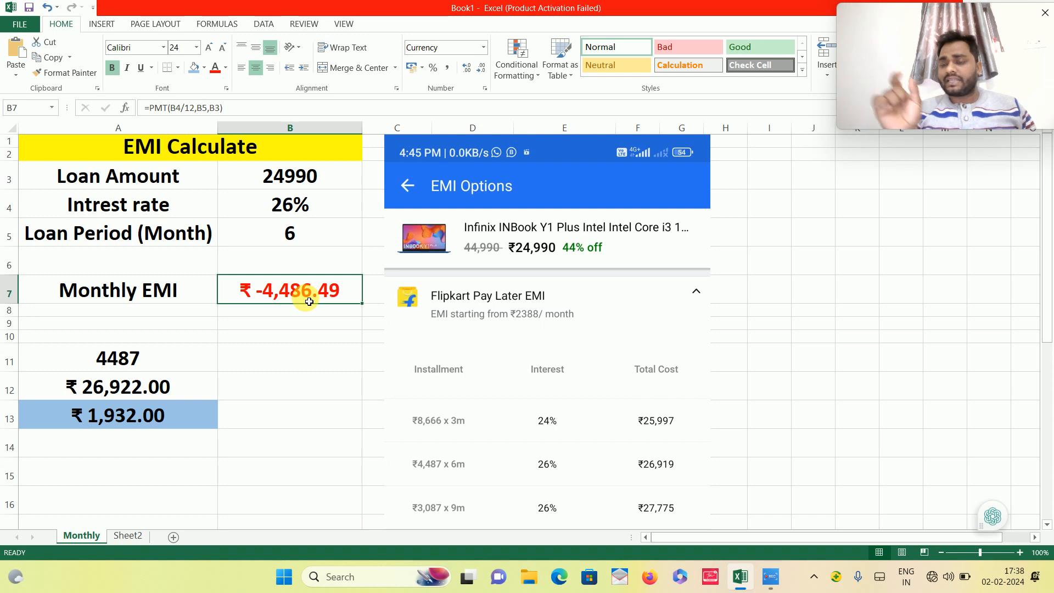
click(161, 356)
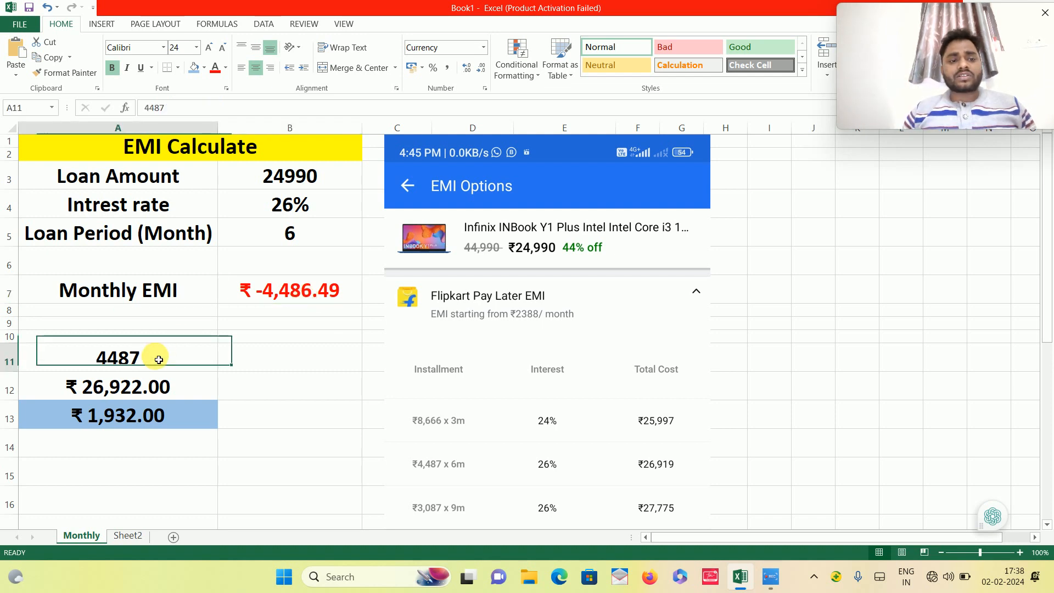
click(235, 356)
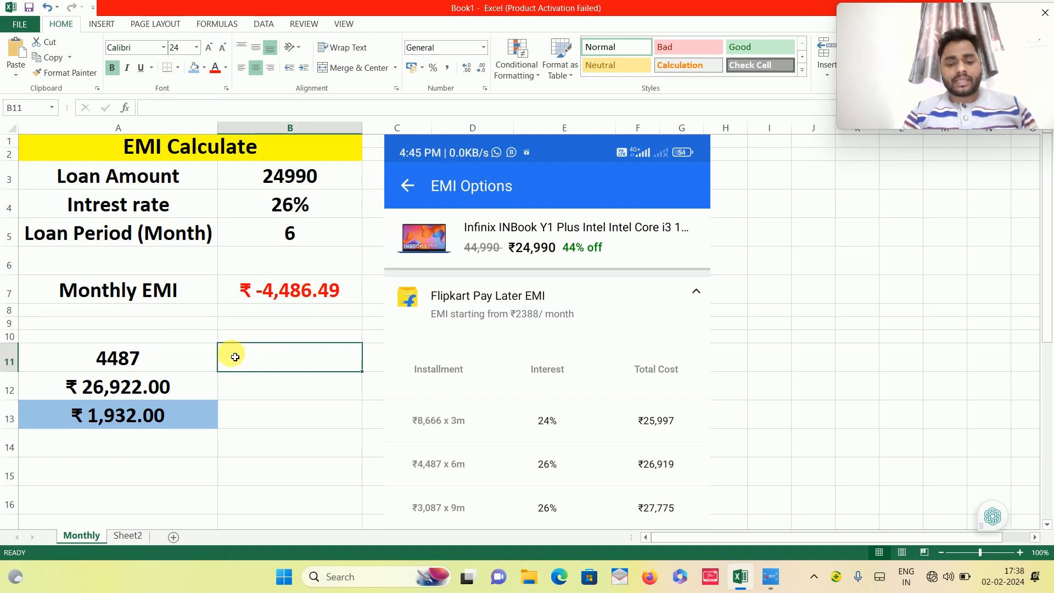
text(R)
key(BackSpace)
text(EM)
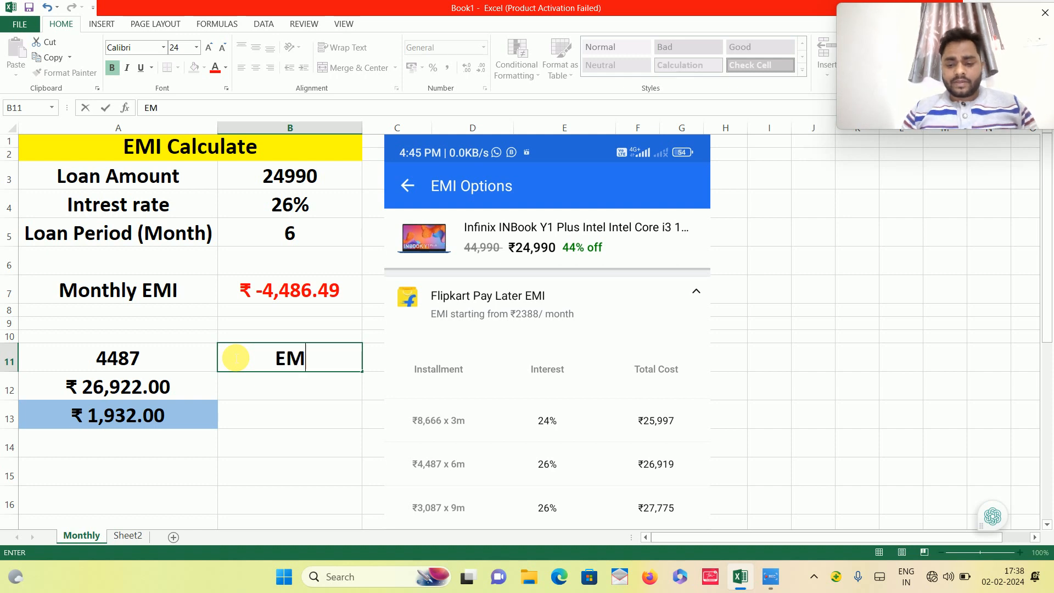
text(I/)
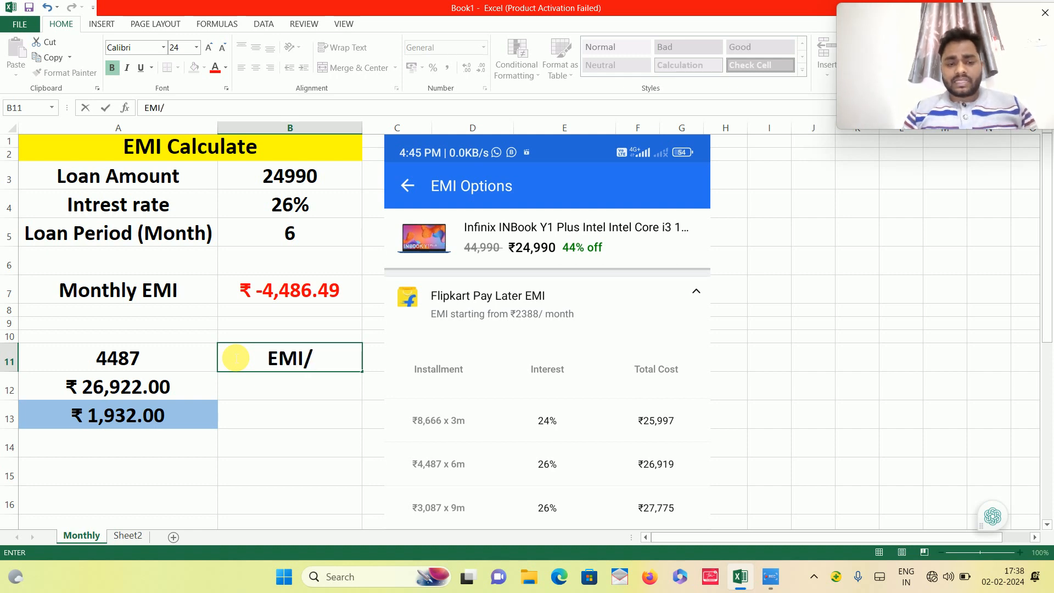
text(per)
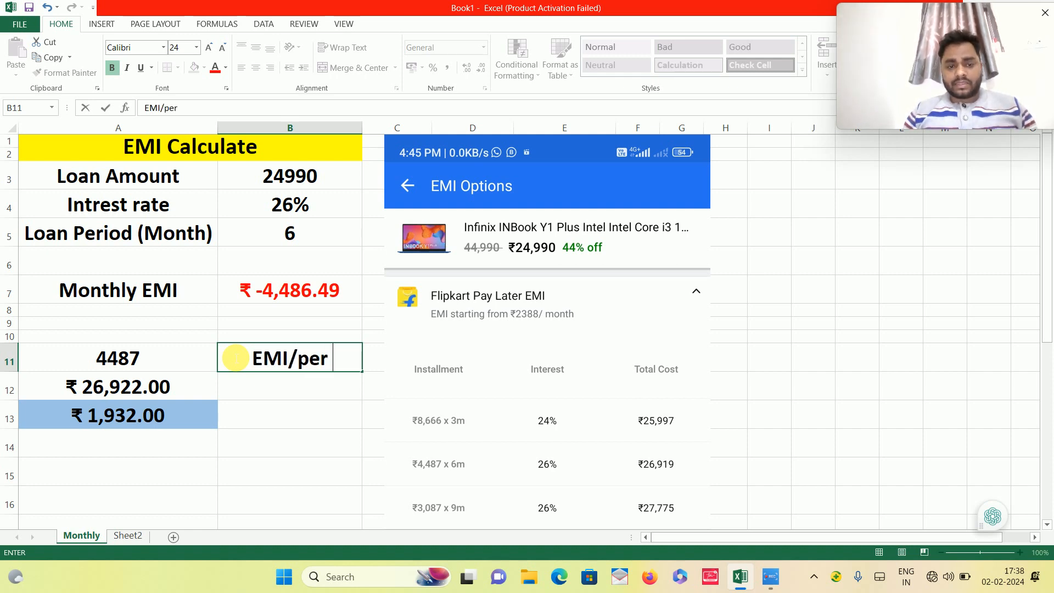
text( Month)
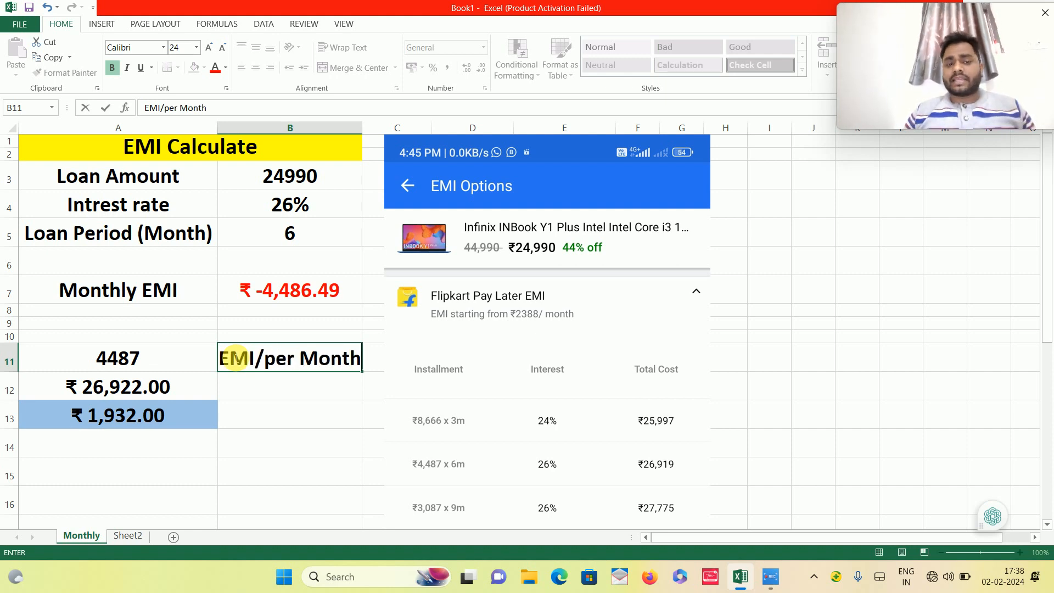
click(85, 359)
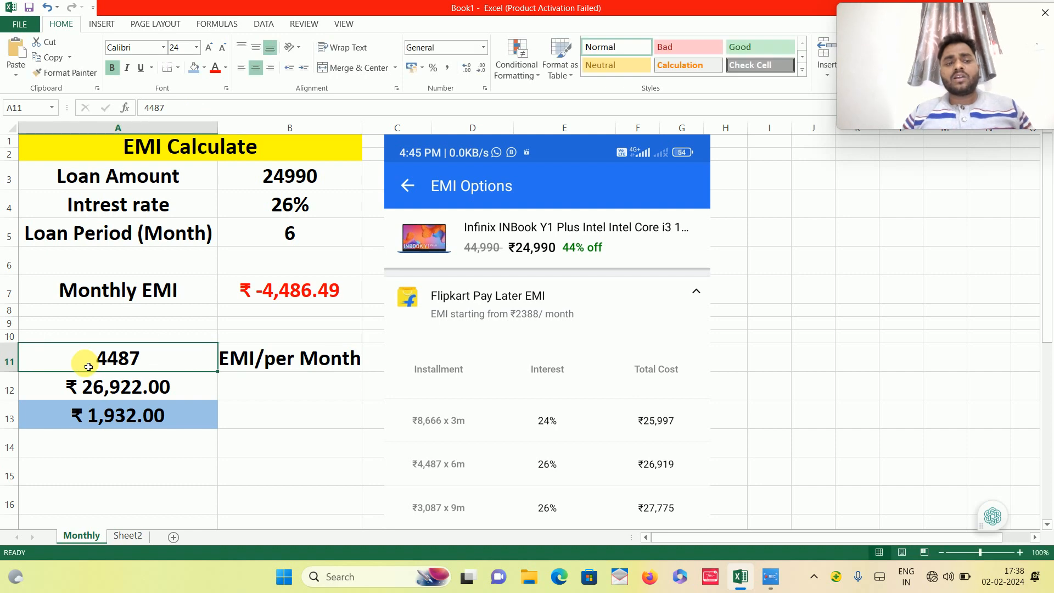
Step: Check the total repayment formula in A12 and the extra amount in A13
click(104, 390)
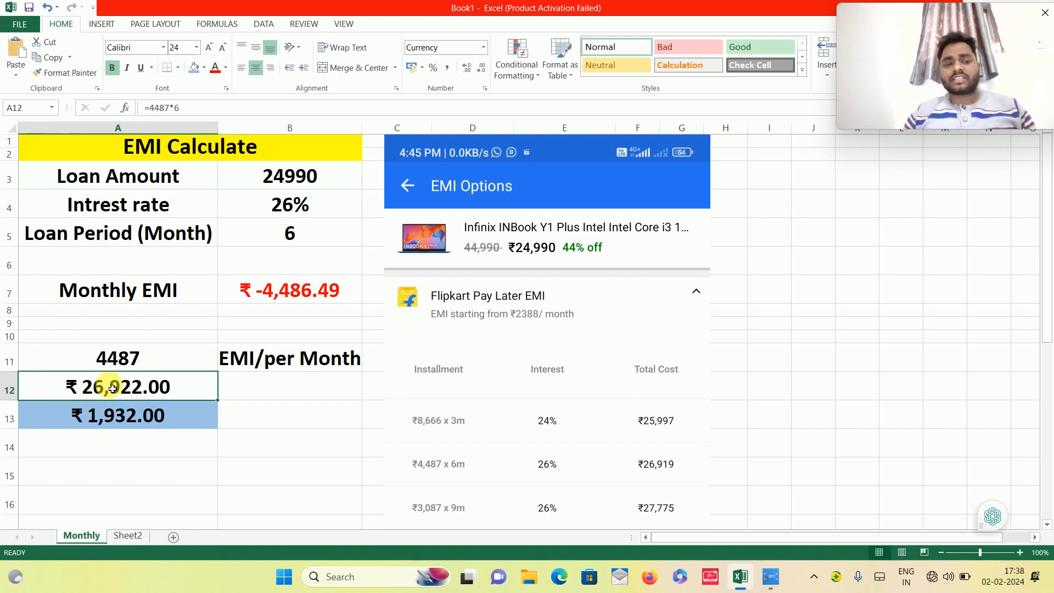
double_click(110, 387)
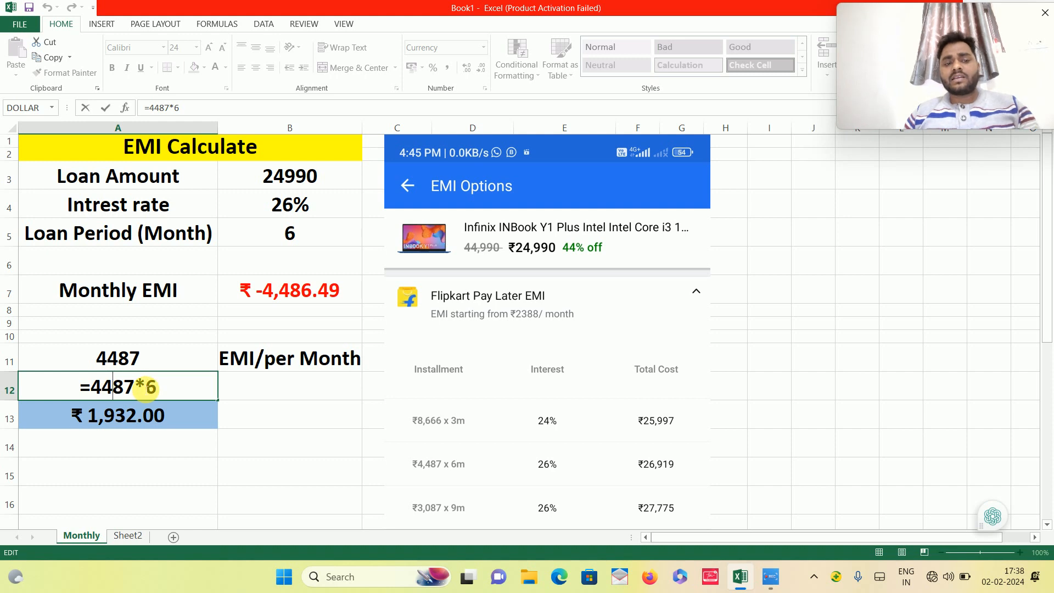
key(Return)
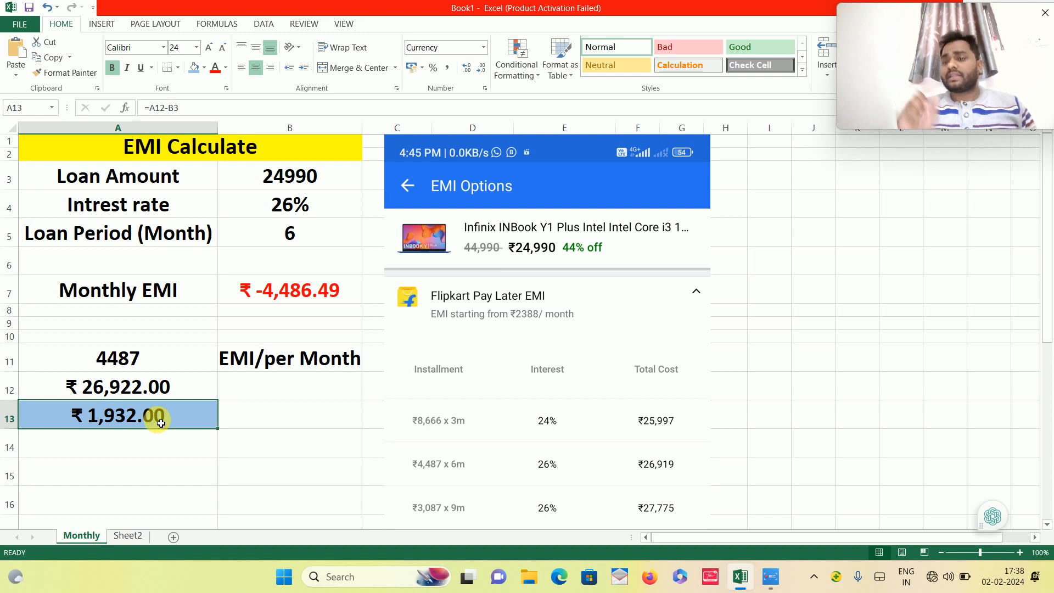
key(Right)
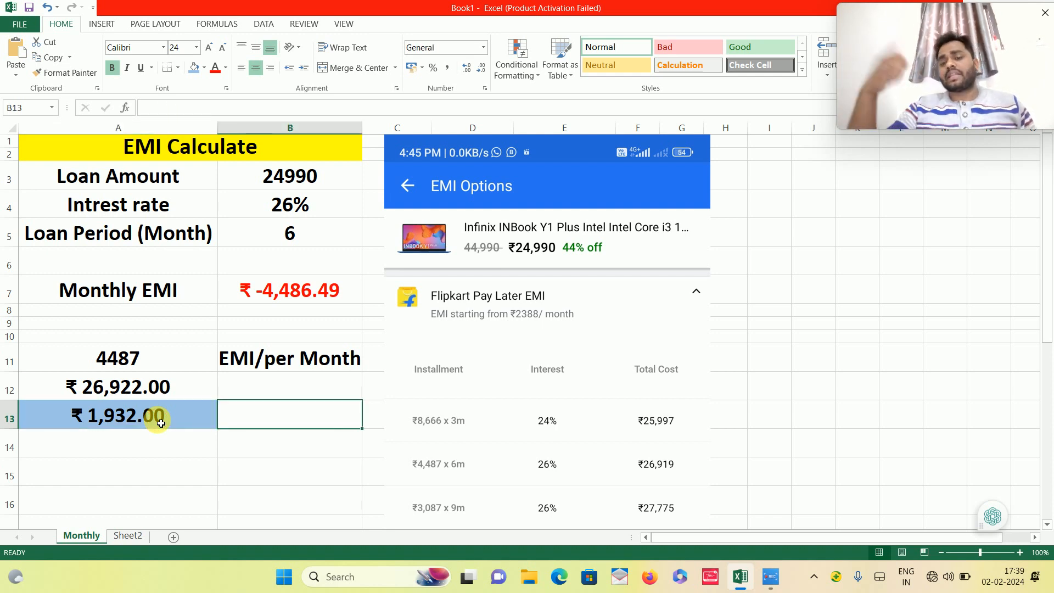
click(160, 424)
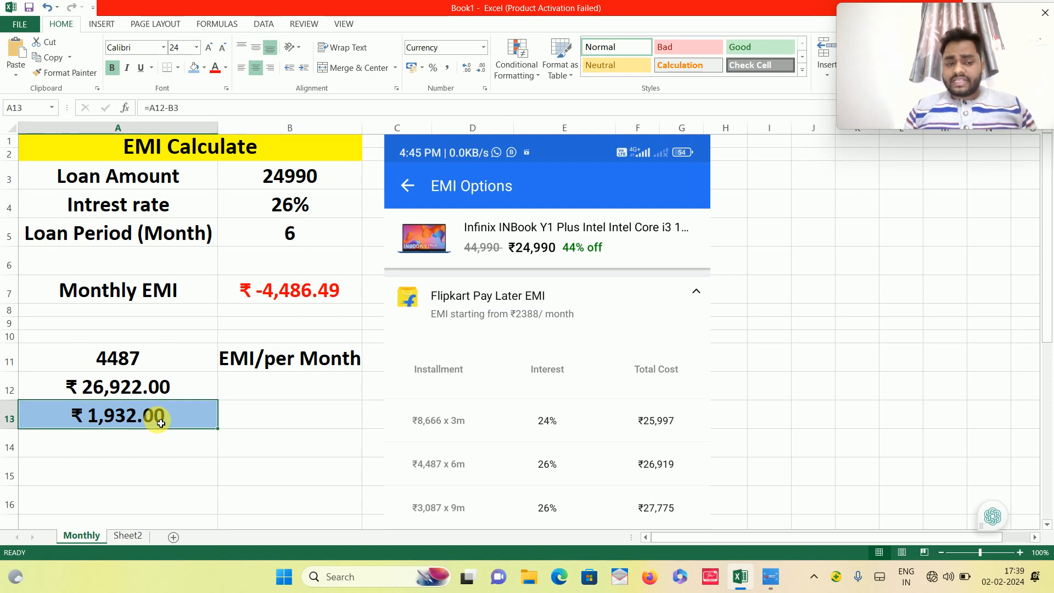
Step: Copy the monthly instalment from A11 into cell A15
key(Down)
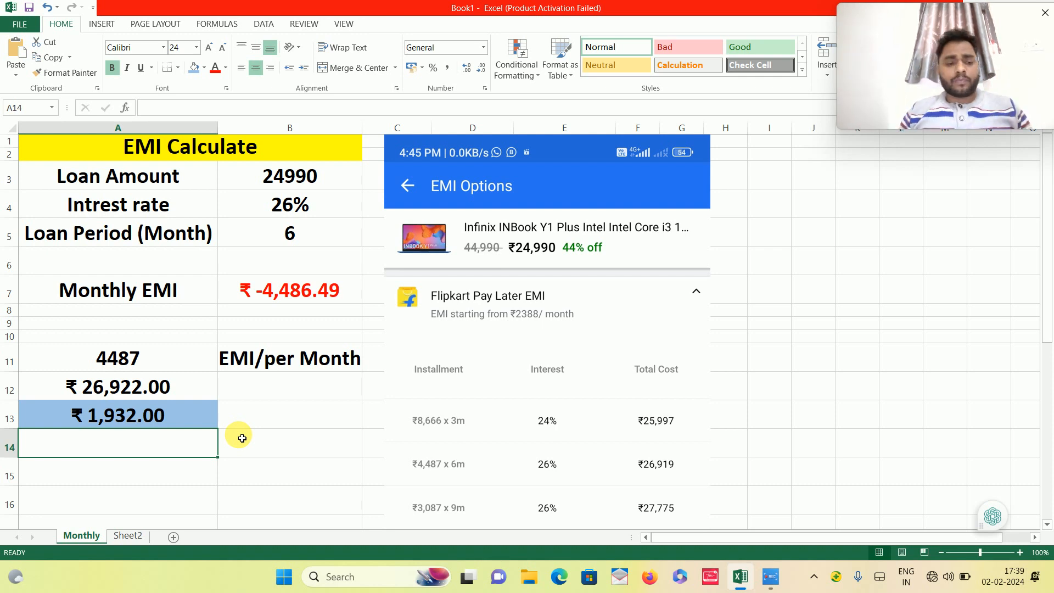
key(Down)
key(Down)
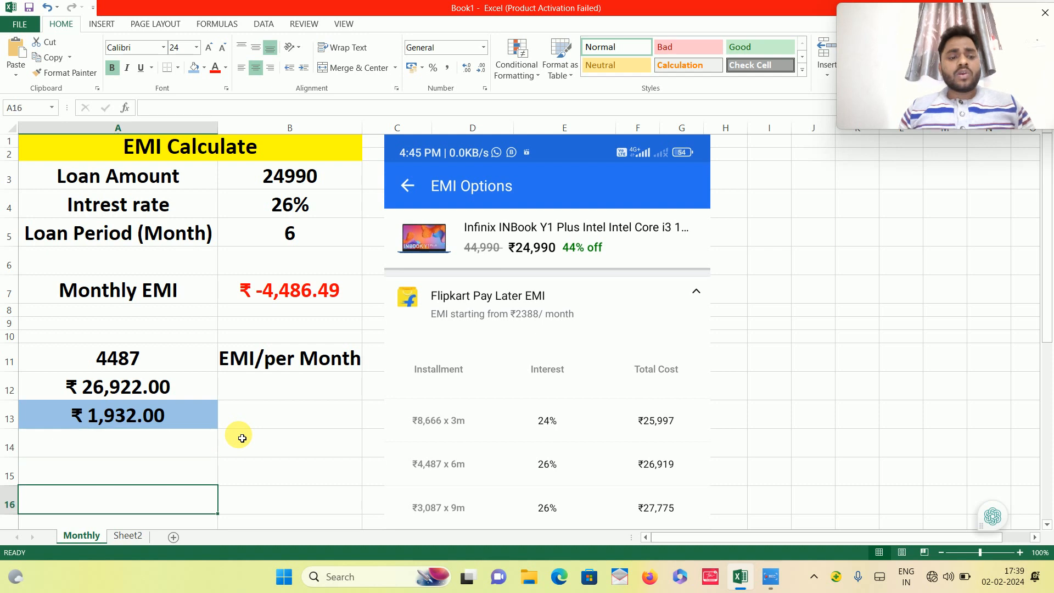
key(Up)
key(Up)
key(Up)
key(Up)
key(Up)
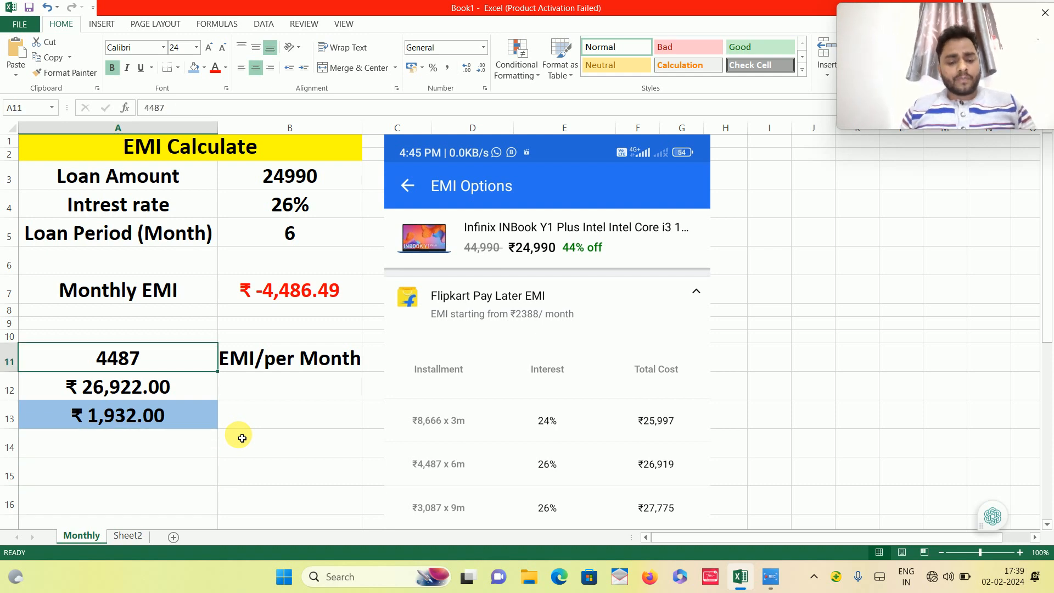
key(ctrl+c)
key(Down)
key(Down)
key(Down)
key(Down)
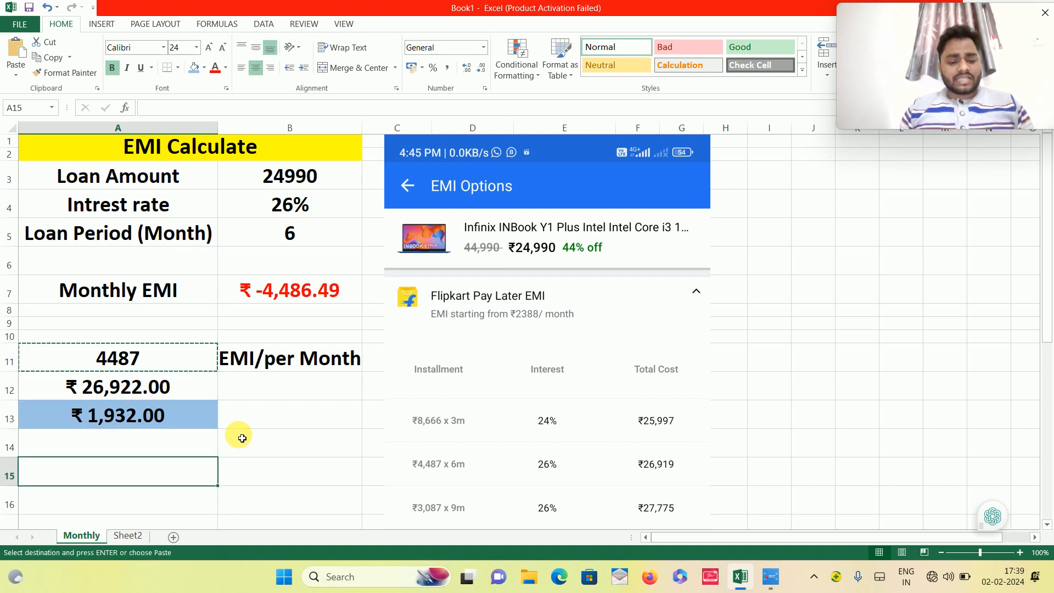
key(ctrl+v)
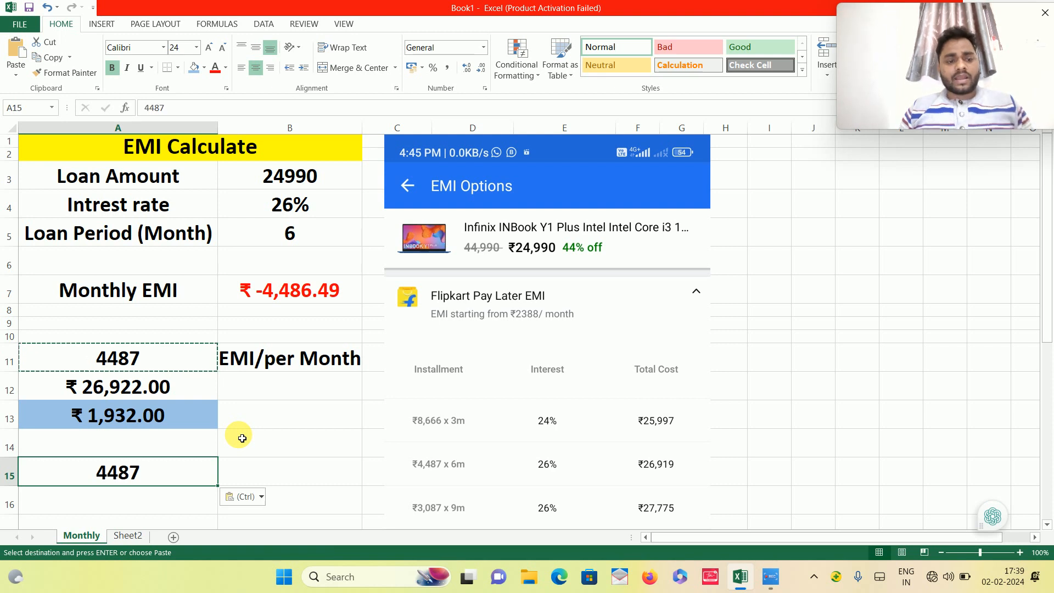
Step: Turn the copied instalment in A15 into the formula =4487+500
double_click(198, 470)
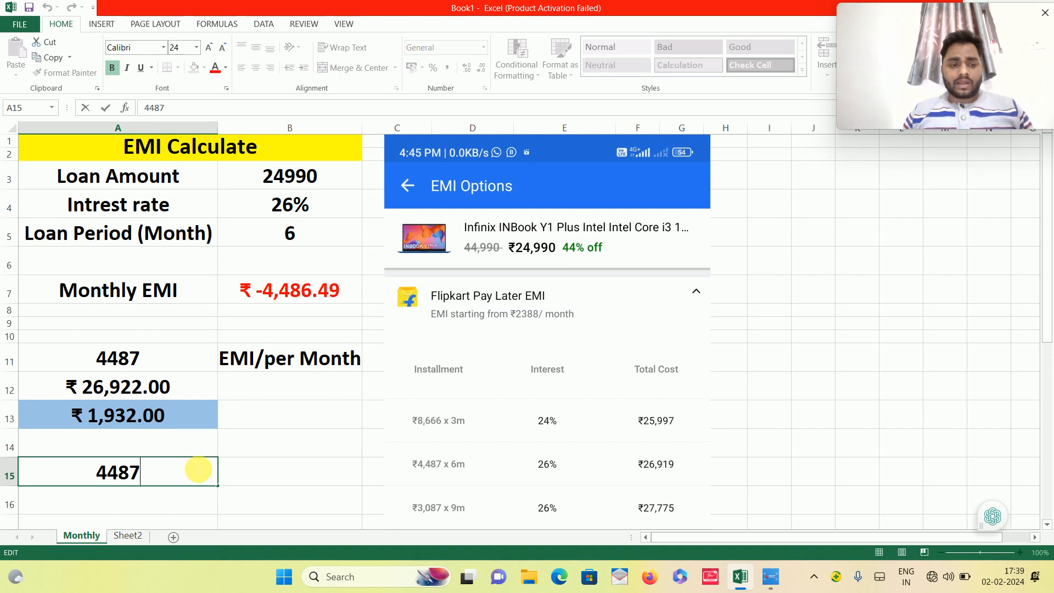
key(Left)
key(Left)
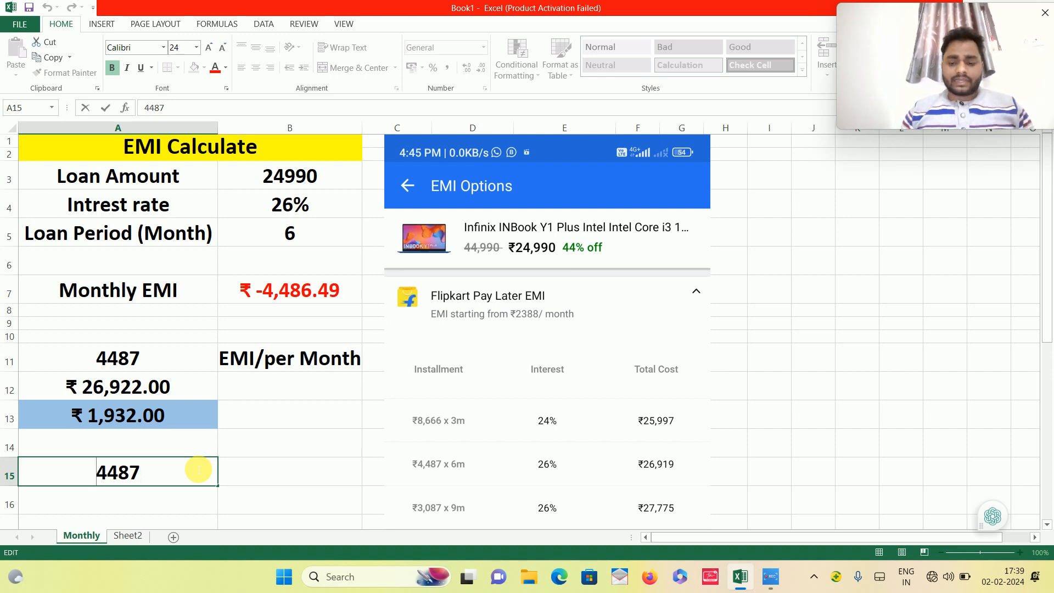
text(=)
key(Right)
key(Right)
key(Right)
key(Right)
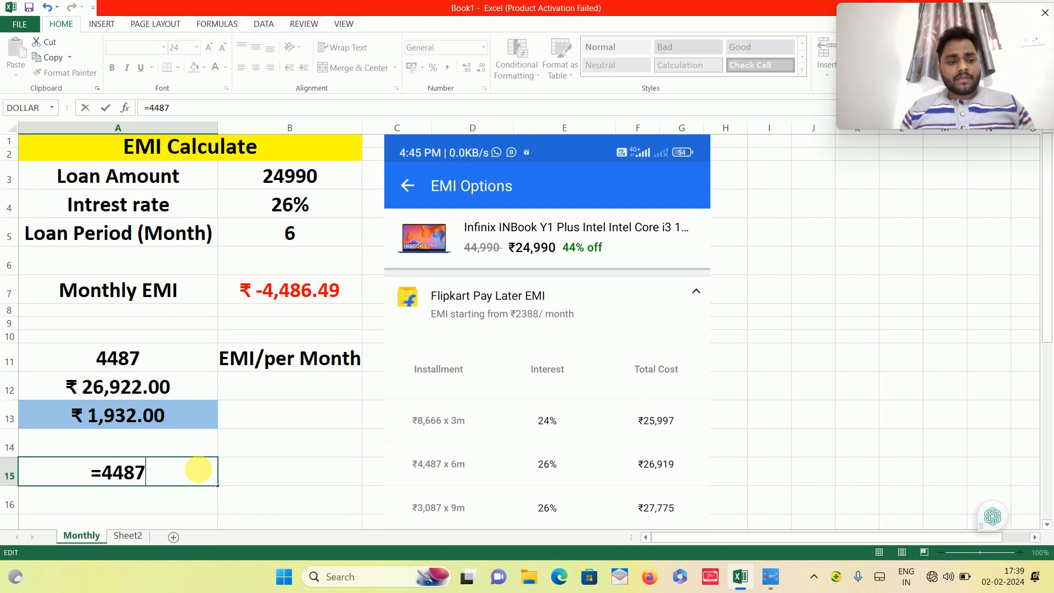
text(+)
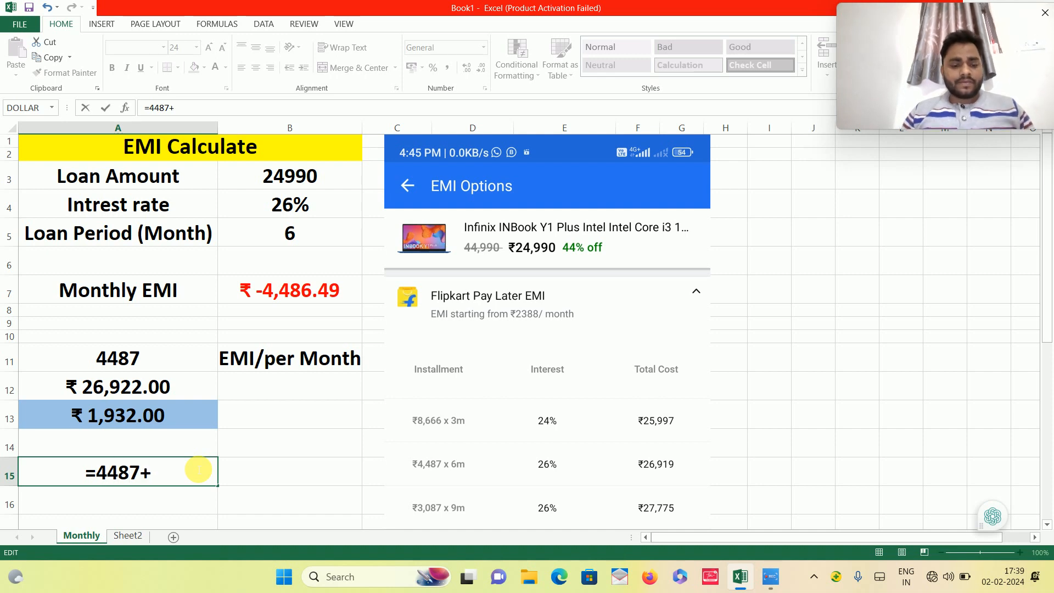
text(500)
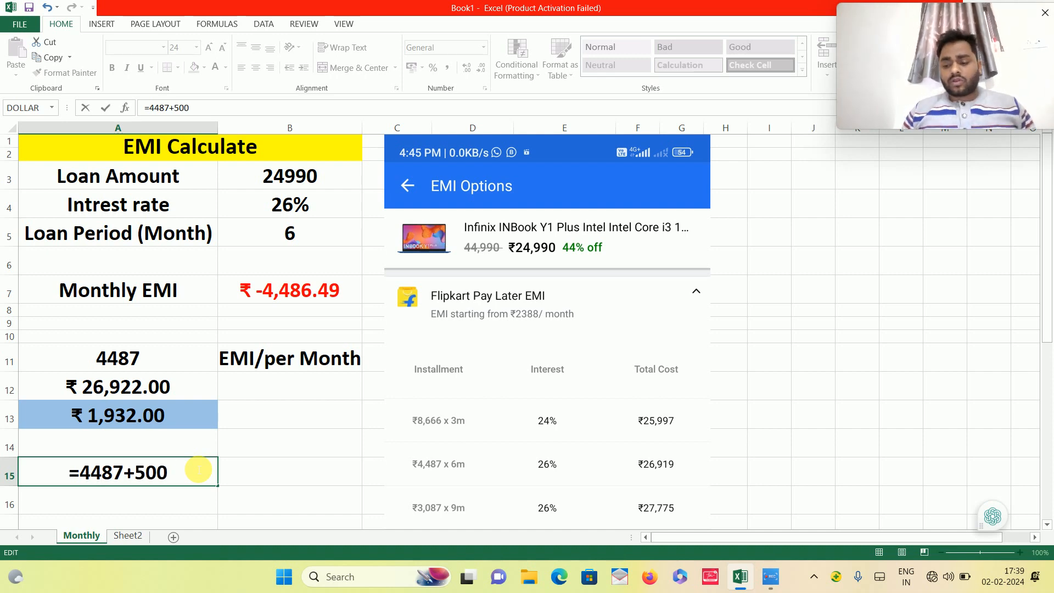
key(Return)
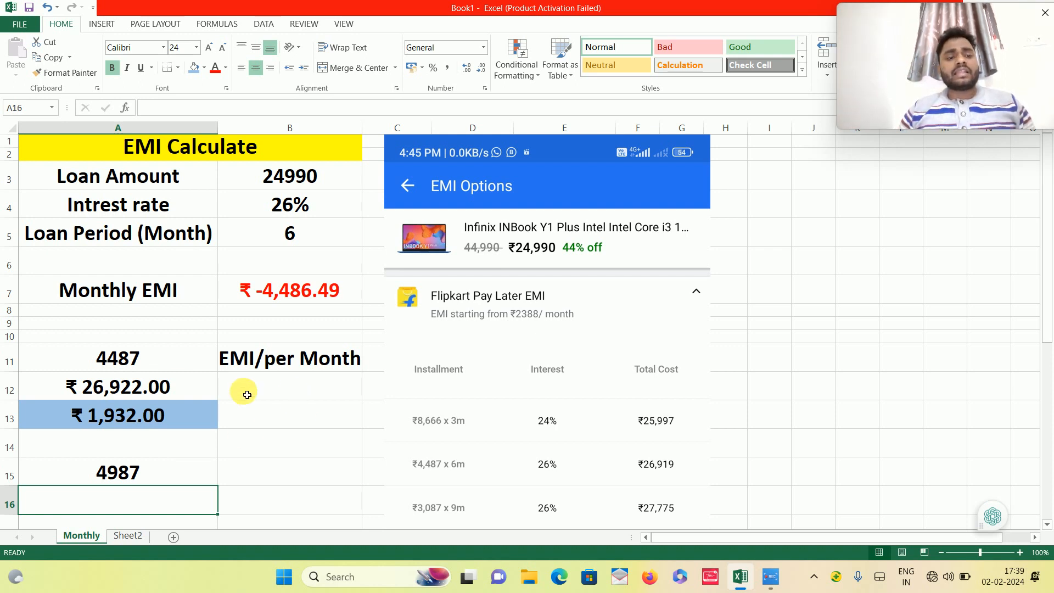
Step: Review the original monthly instalment in A11 and the extra amount in A13
click(150, 359)
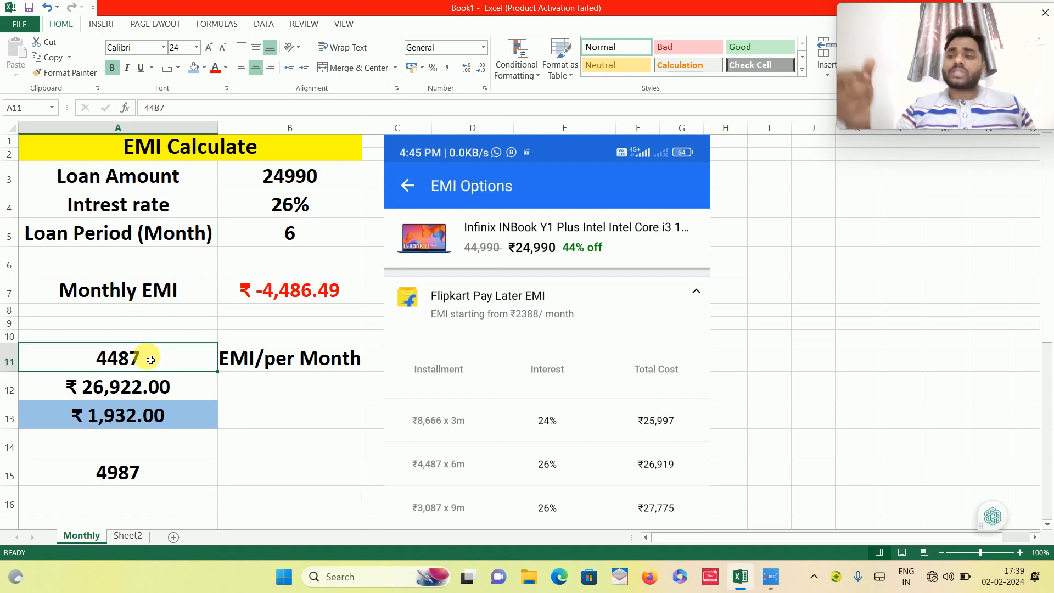
click(144, 419)
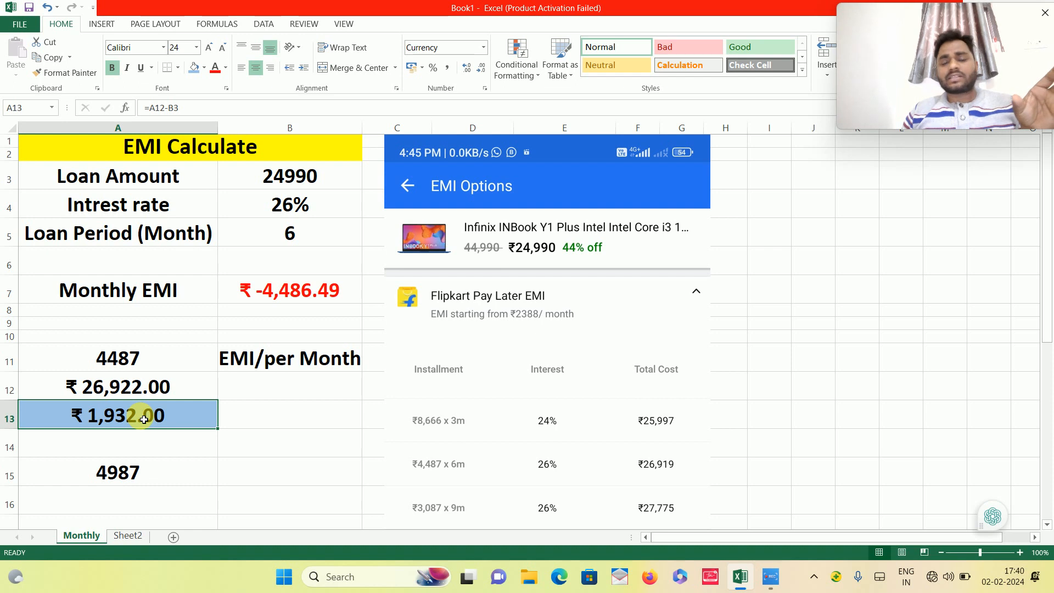
Step: Switch to Sheet2 and clear the existing bike loan values in B3:B9
click(141, 452)
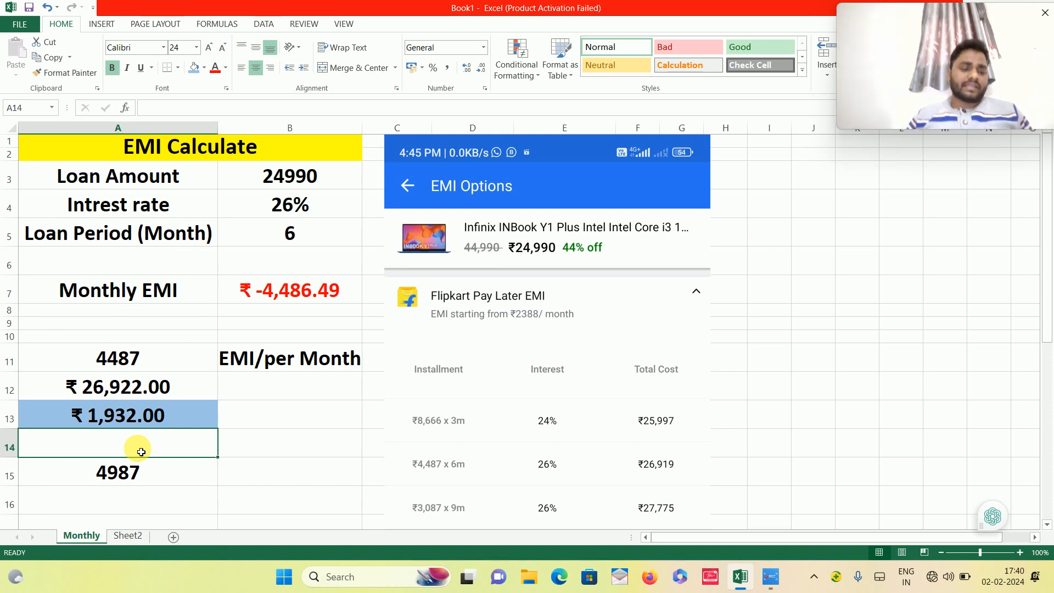
click(133, 536)
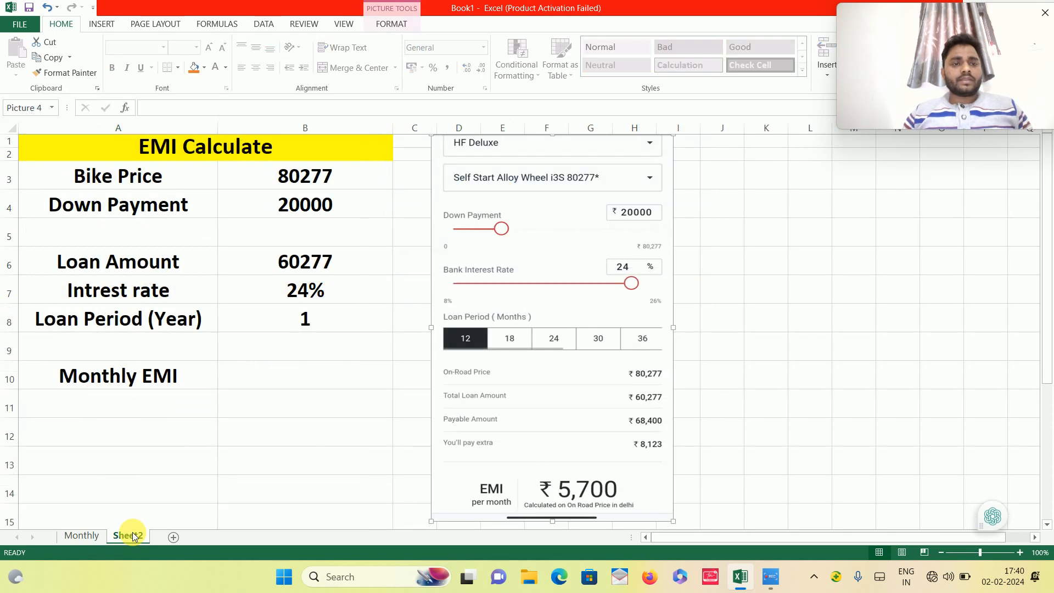
drag(323, 174, 321, 356)
key(Delete)
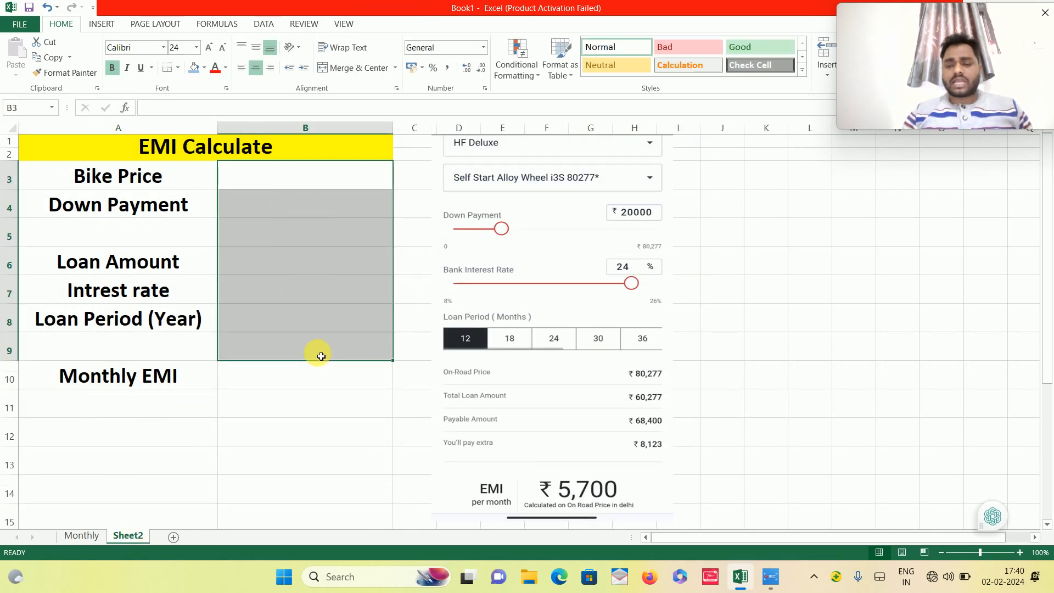
Step: Enter the bike price 80277 in cell B3
click(159, 183)
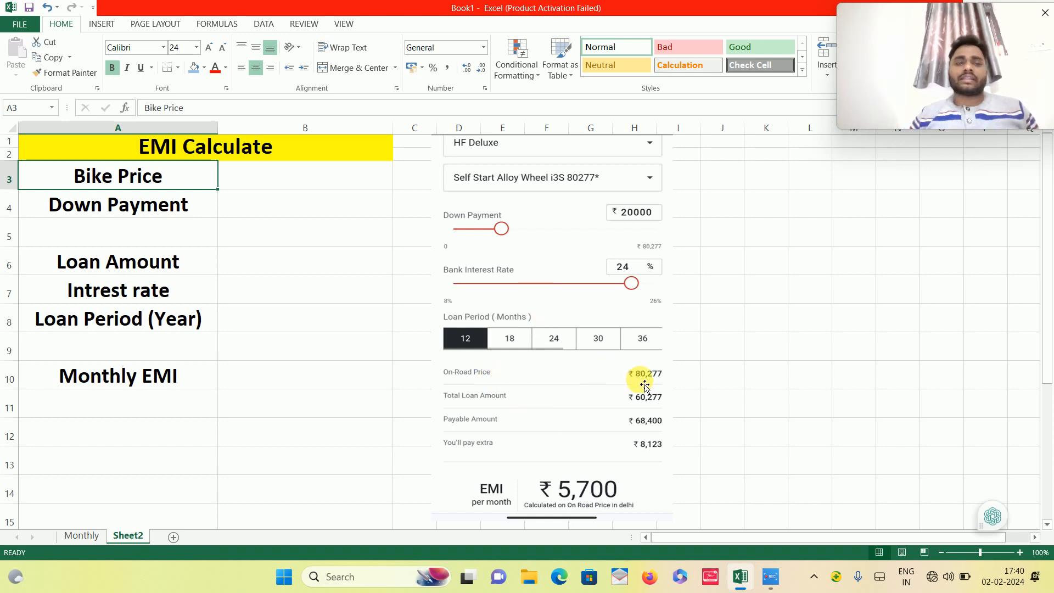
click(334, 190)
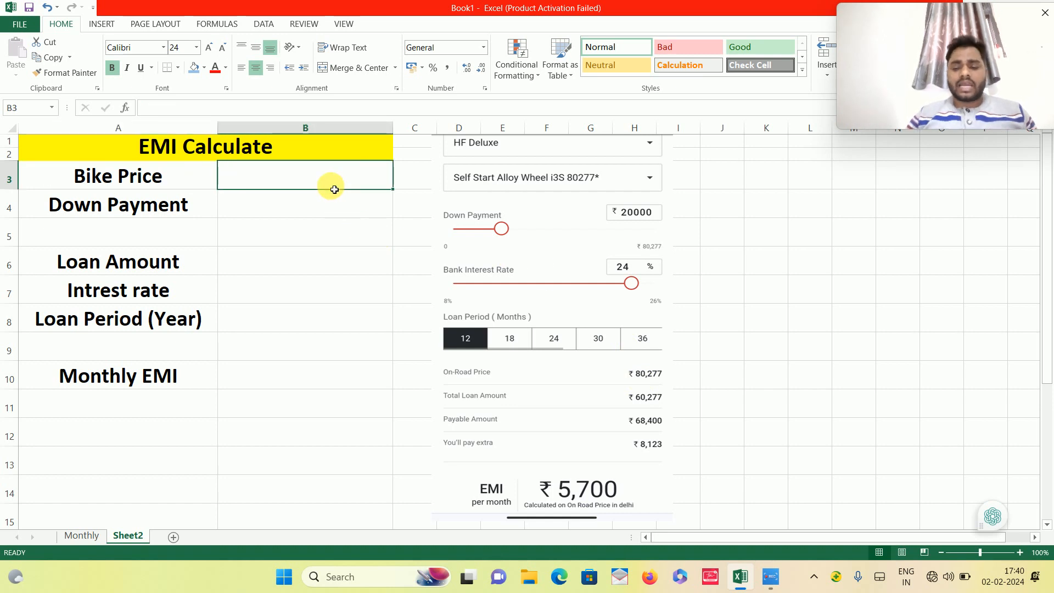
text(80)
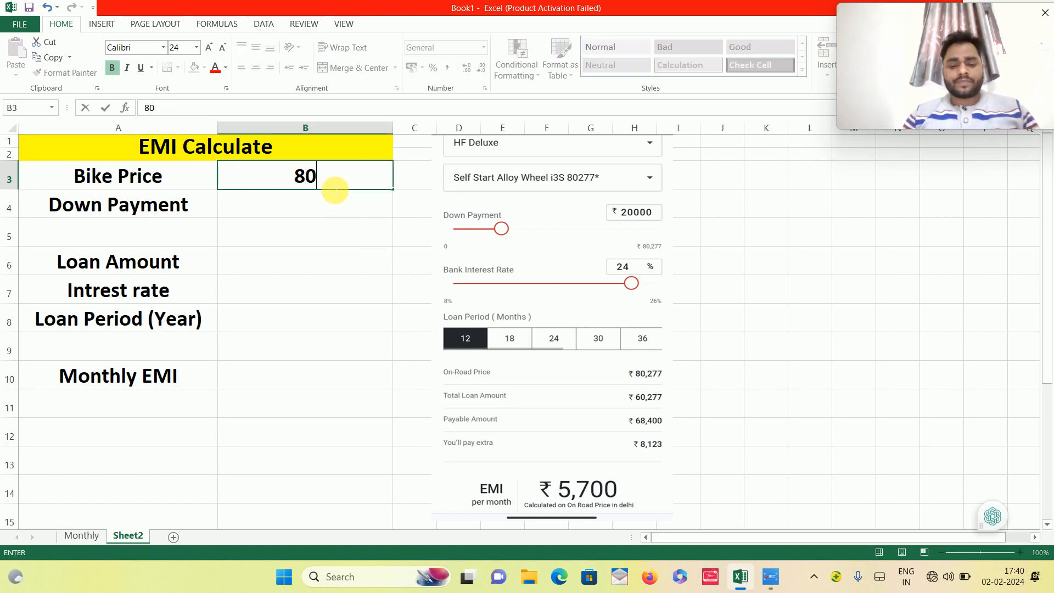
text(277)
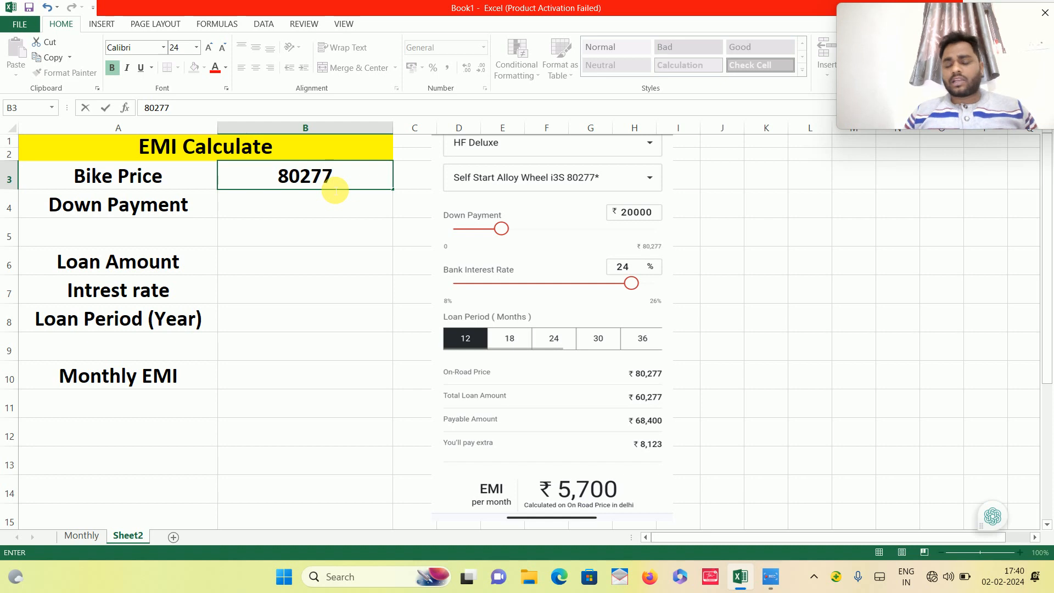
key(Return)
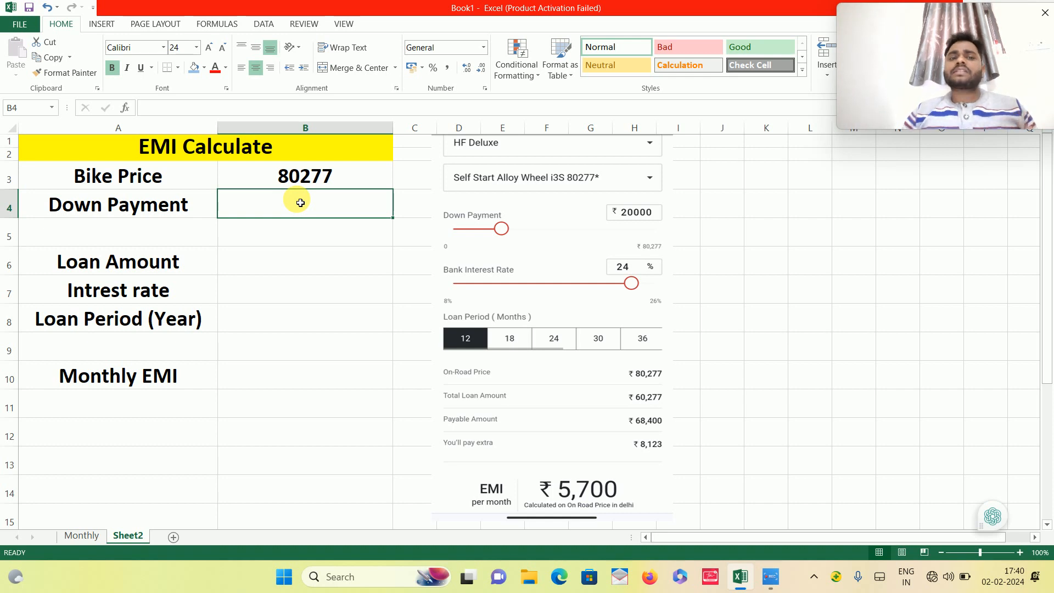
Step: Enter the down payment 20000 in cell B4
click(302, 174)
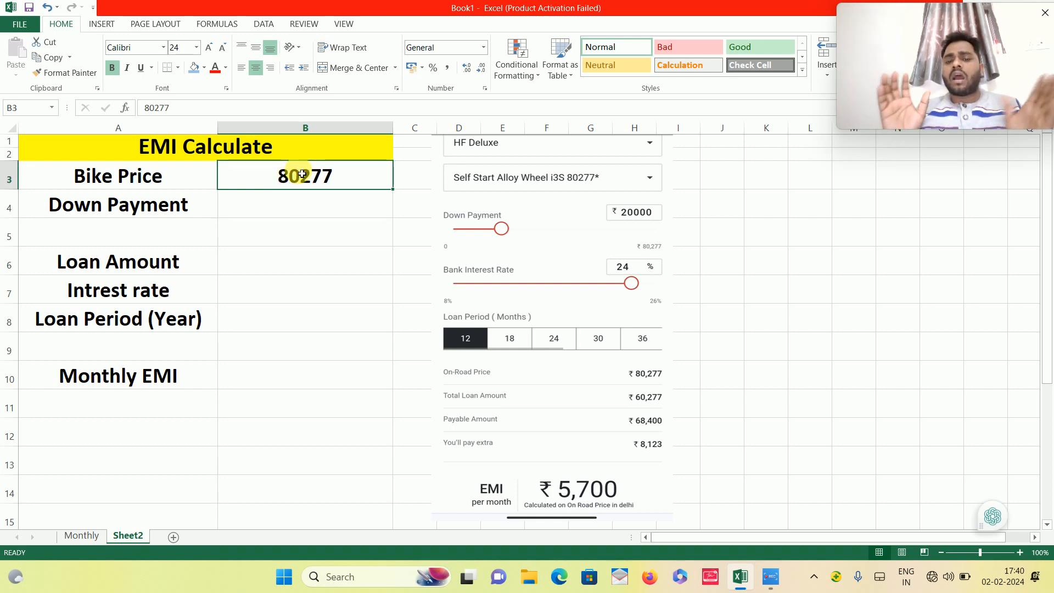
click(290, 209)
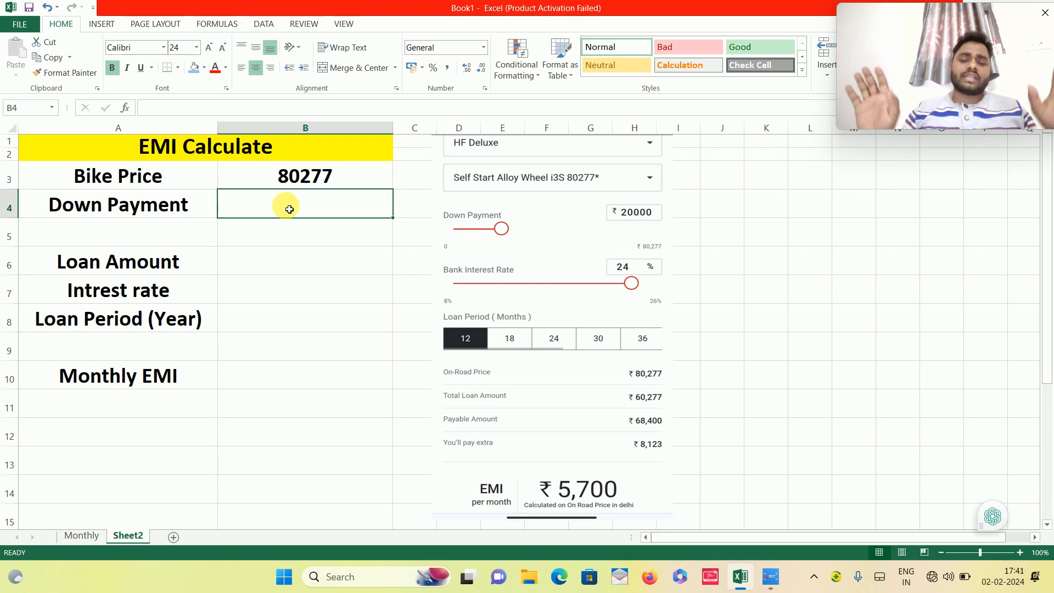
text(20000)
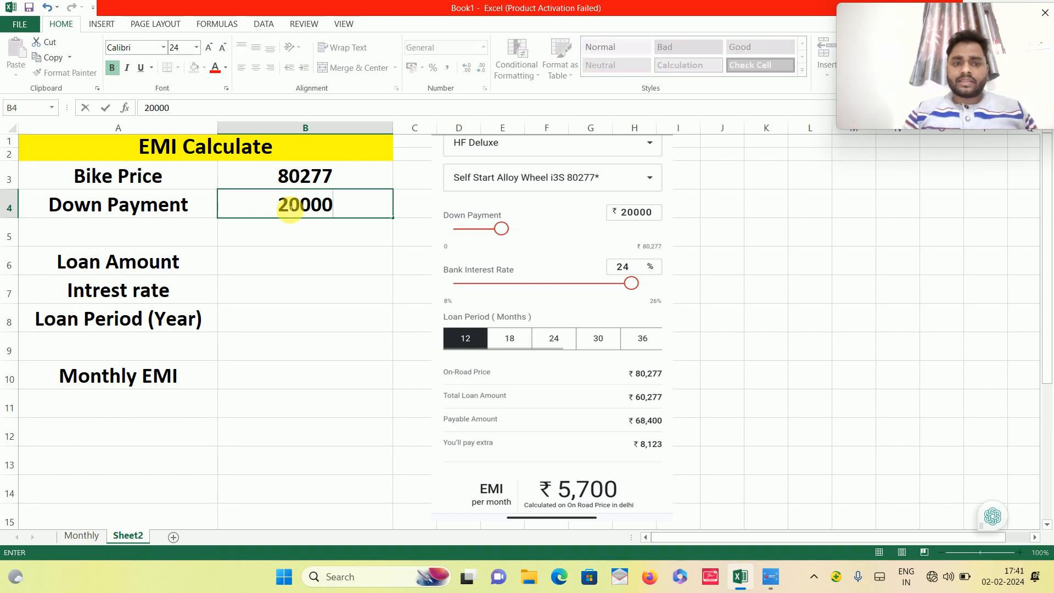
key(Return)
Step: Calculate the loan amount in B6 by subtracting the down payment from the bike price with =B3-B4
key(Return)
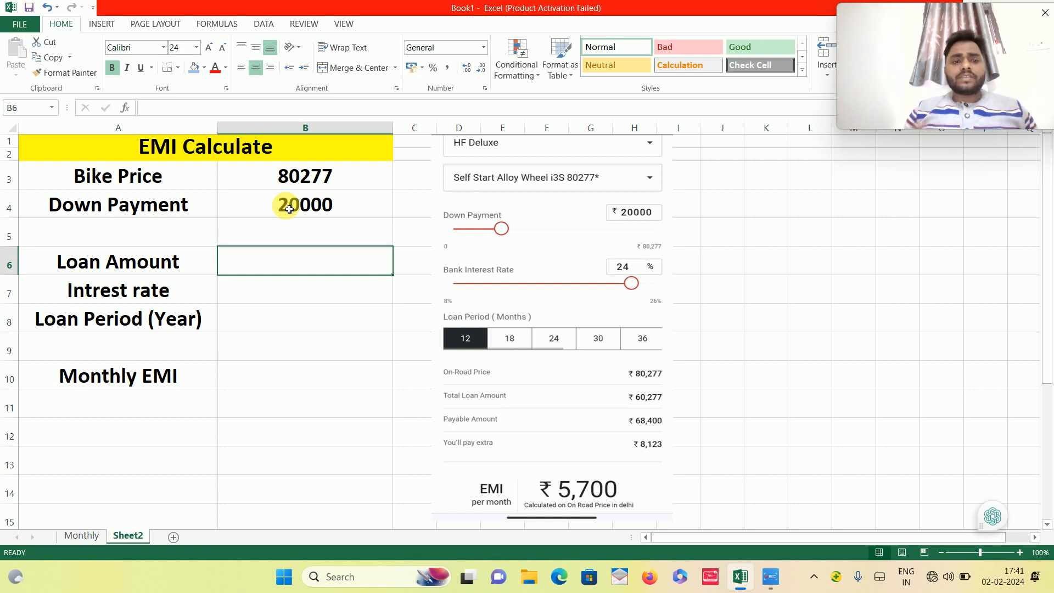
text(=)
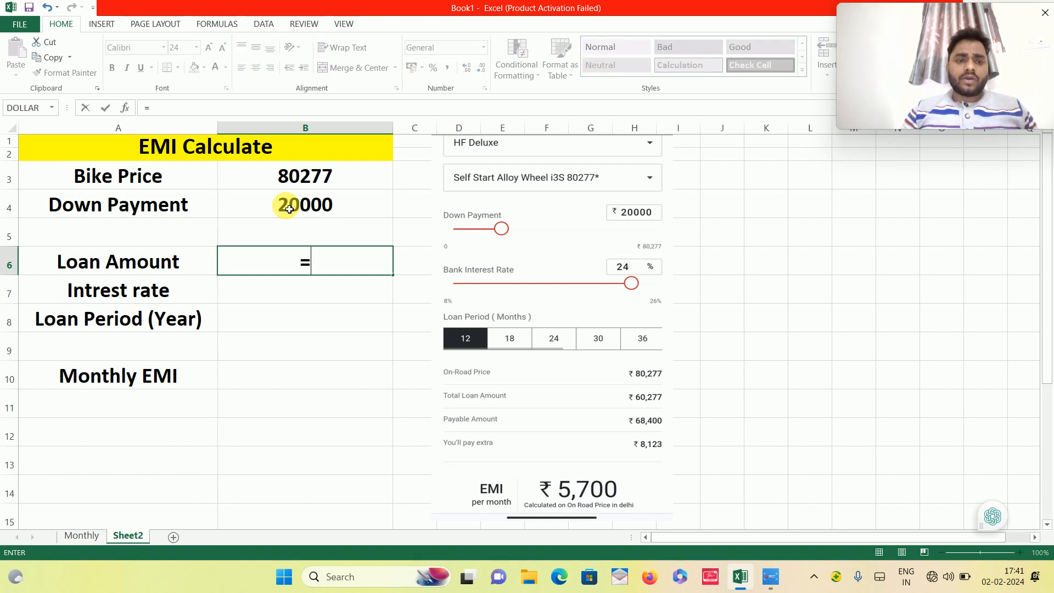
click(313, 183)
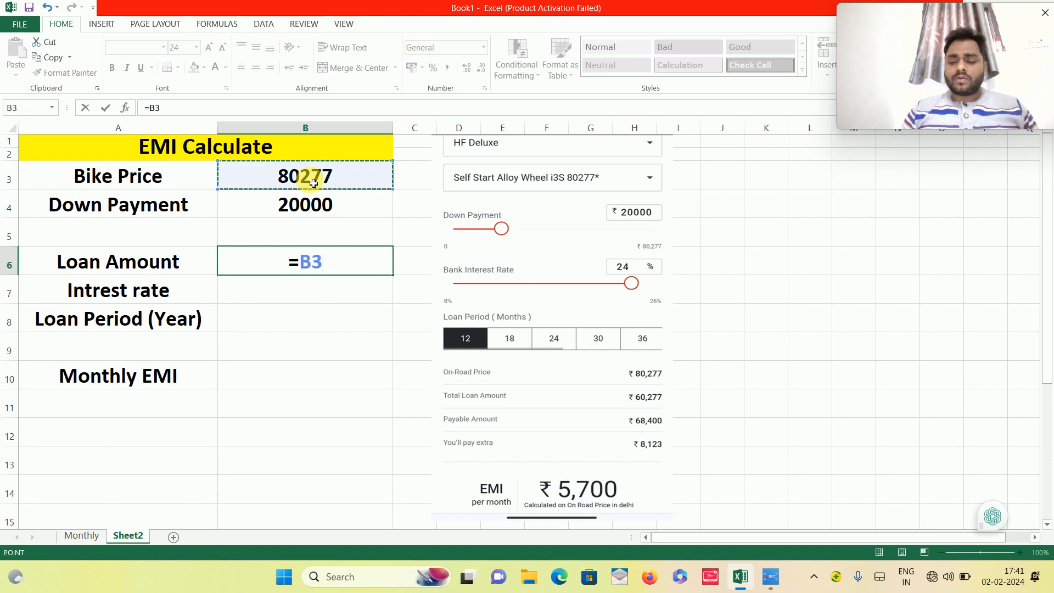
text(-)
click(311, 210)
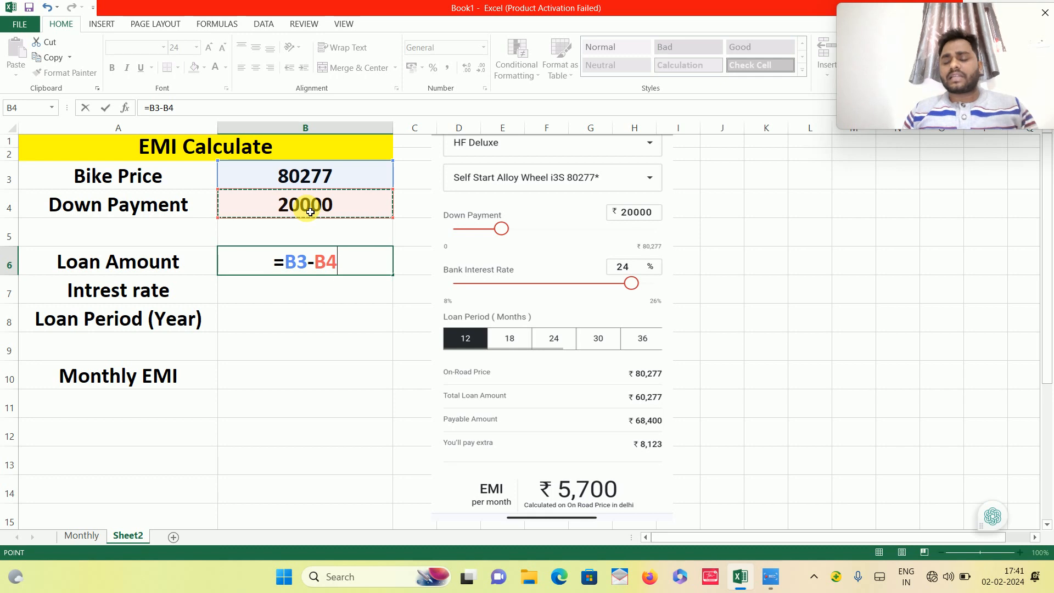
key(Return)
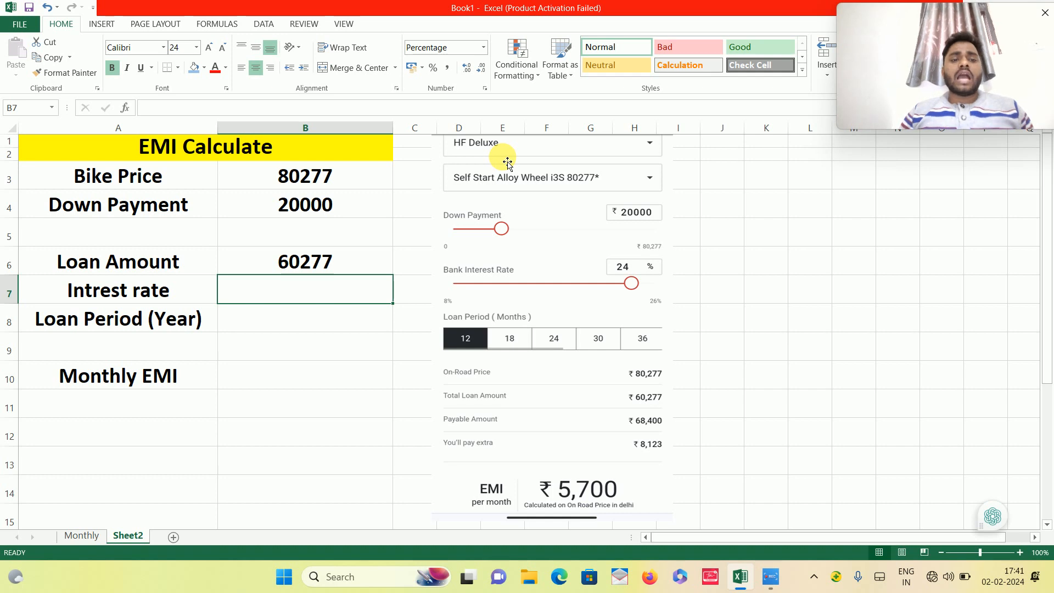
Step: Enter an interest rate of 24% in B7 and a loan period of 1 year in B8
text(2)
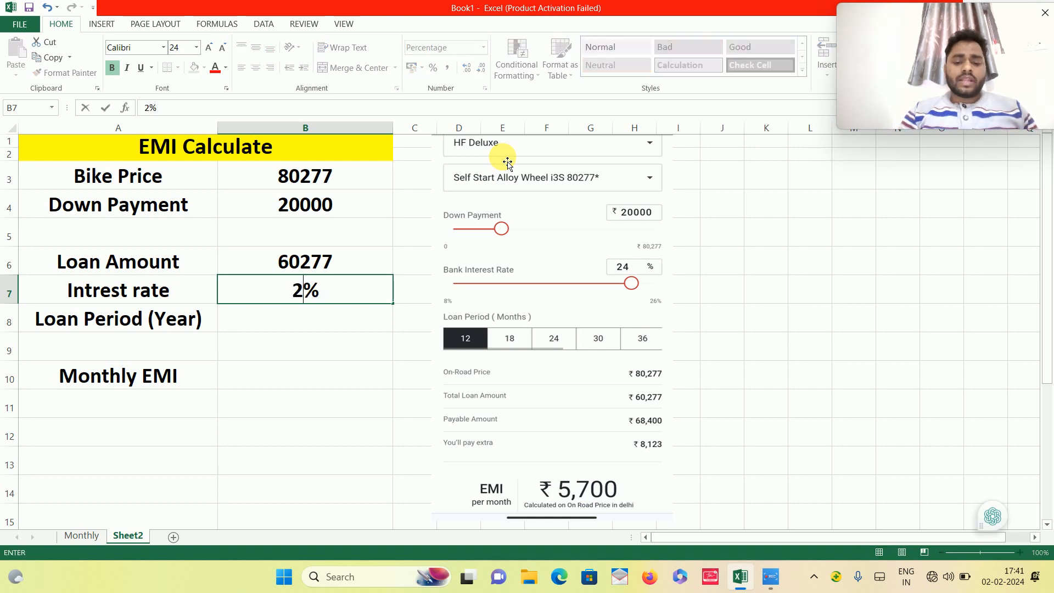
text(4)
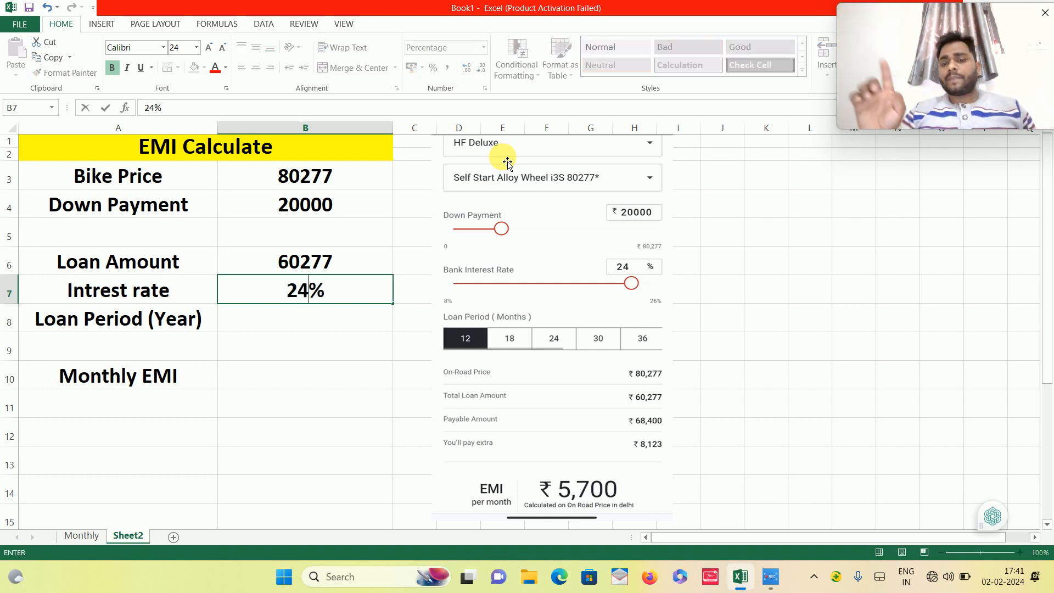
key(Return)
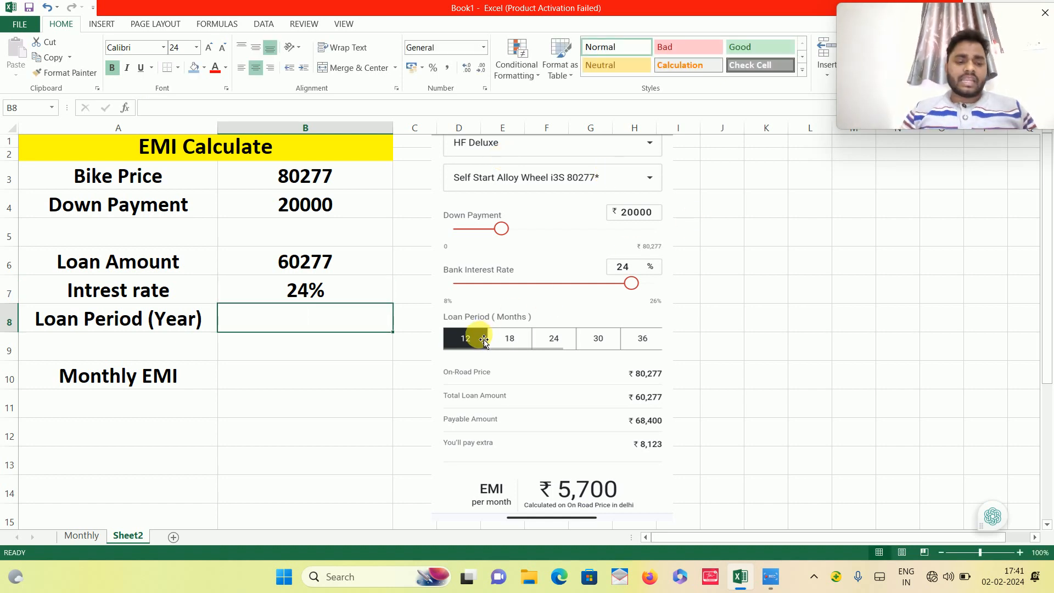
text(1)
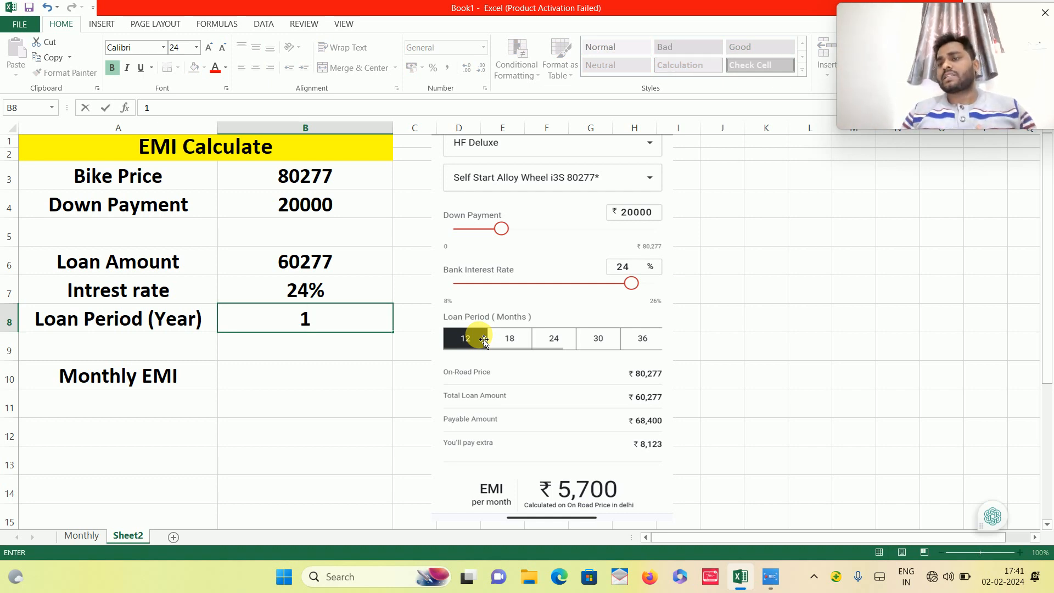
key(Return)
Step: Calculate the bike loan's monthly EMI in B10 with the formula =PMT(B7/12,B8*12,B6)
key(Return)
key(Return)
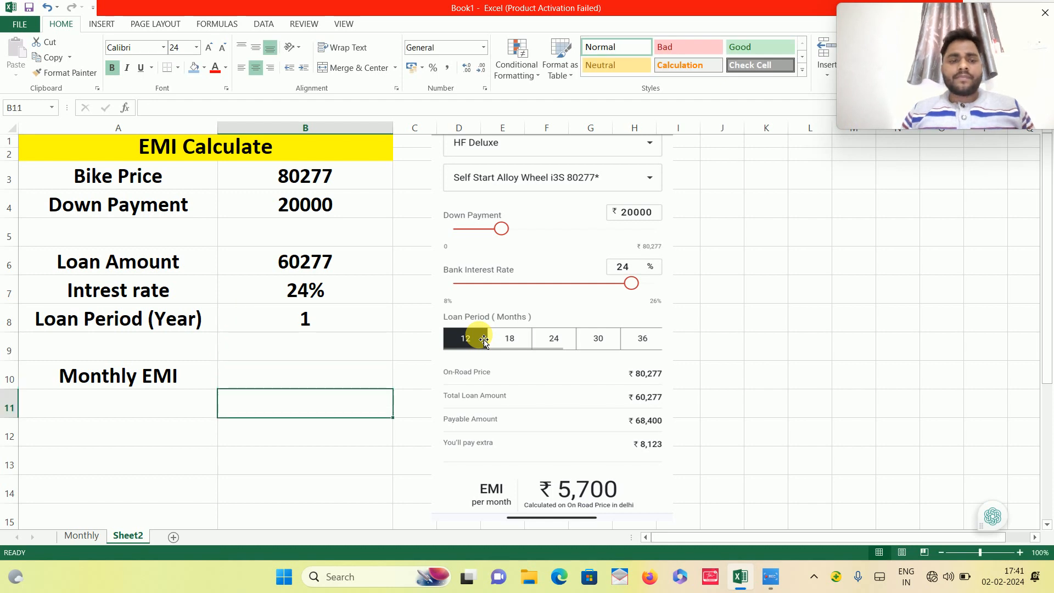
key(Up)
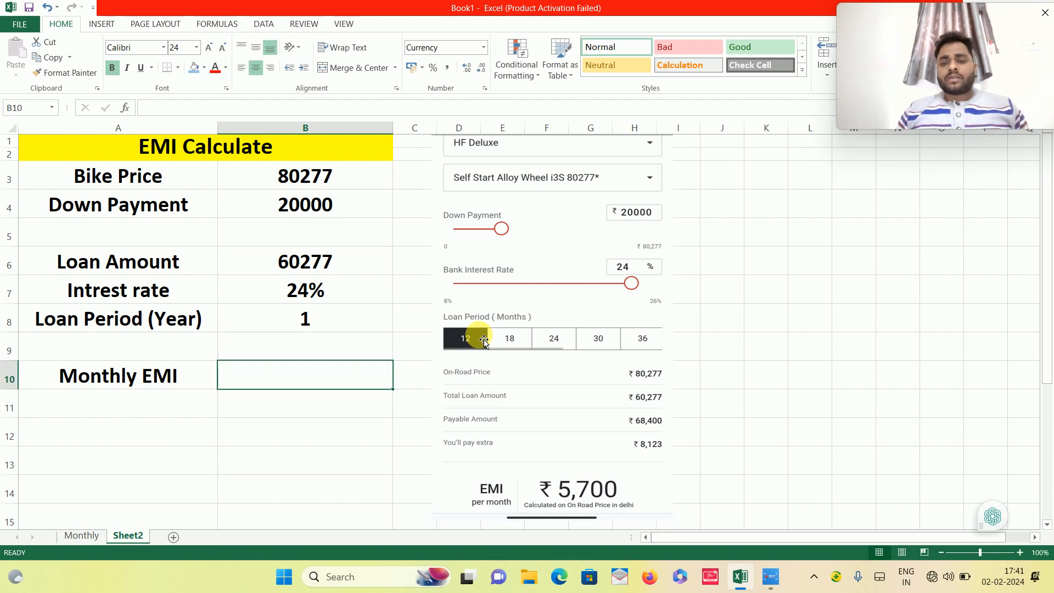
text(=)
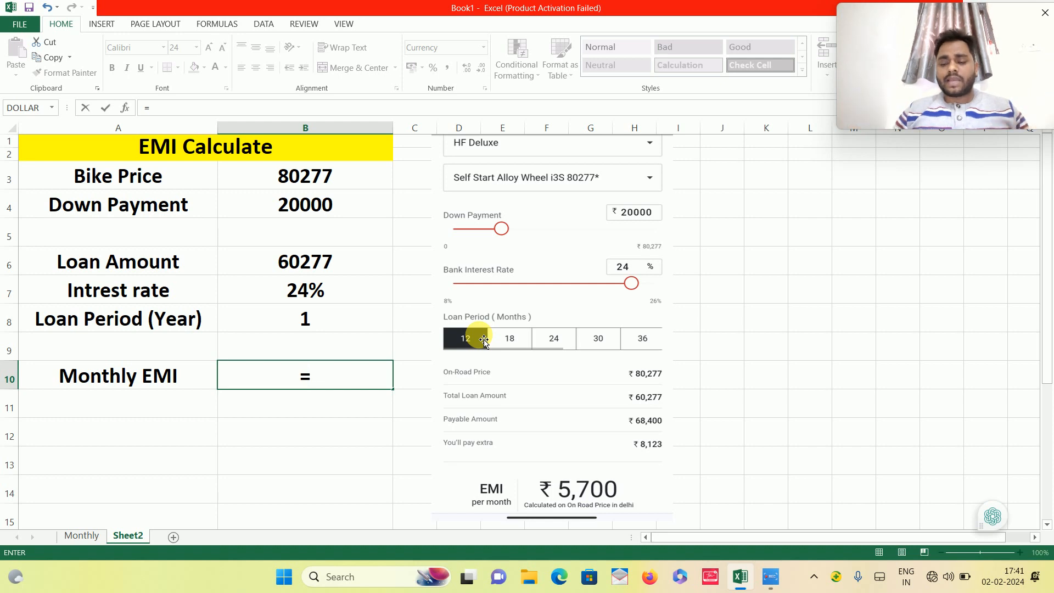
text(P)
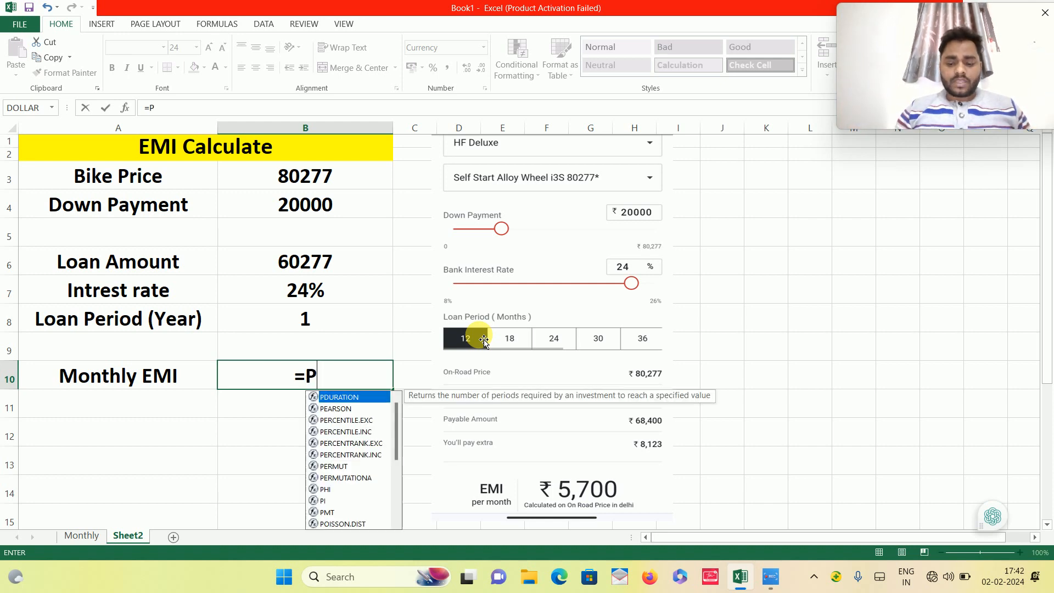
text(MT()
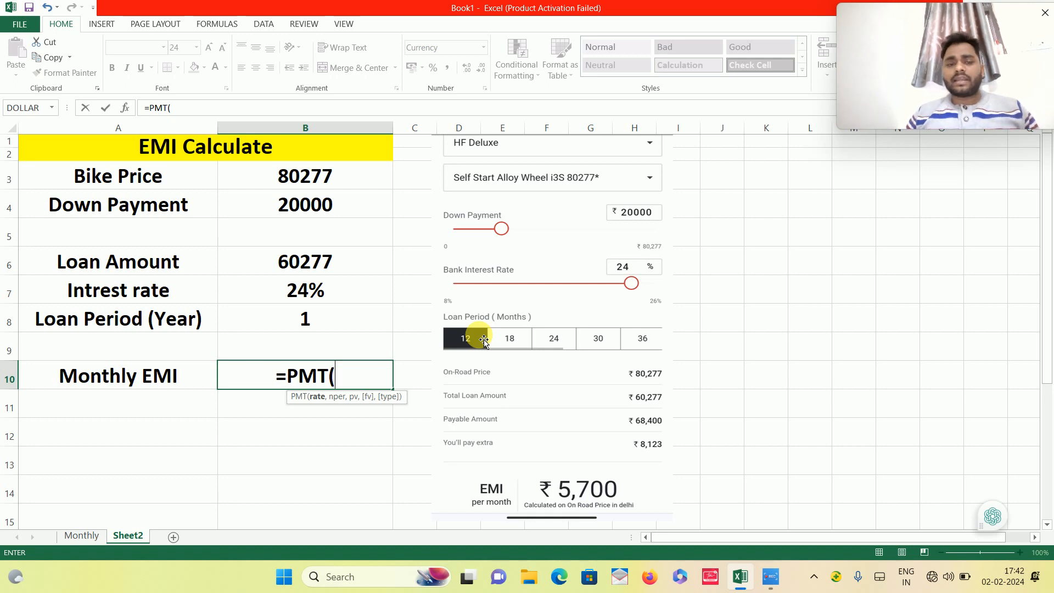
click(347, 292)
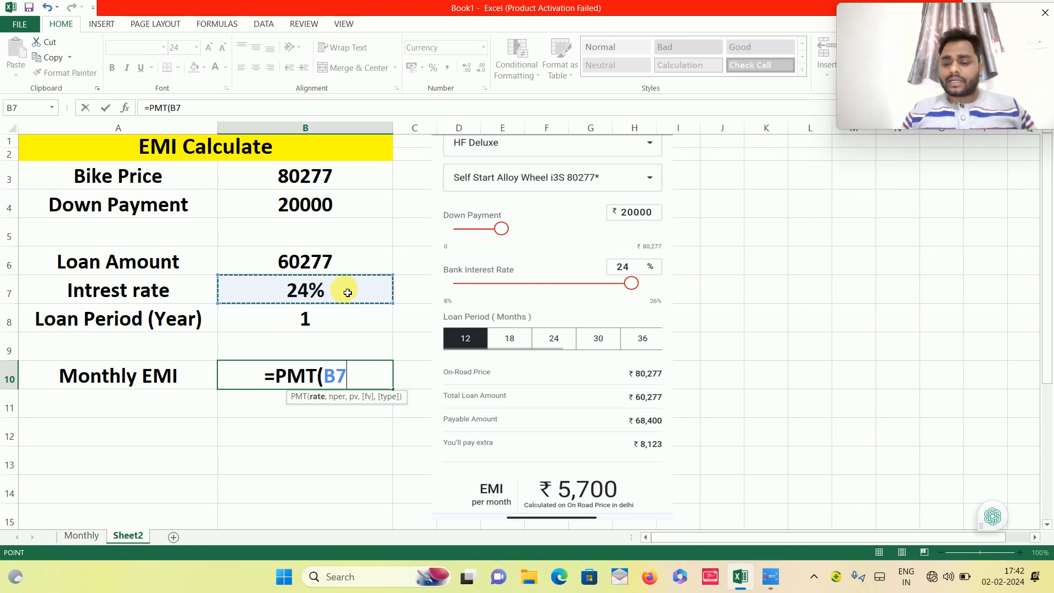
text(/12)
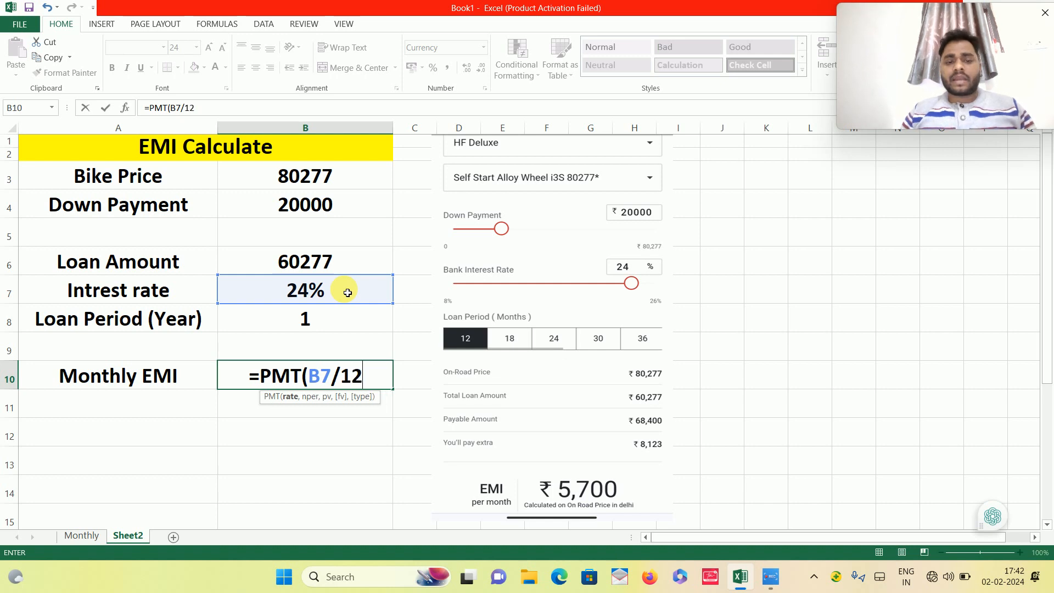
text(,)
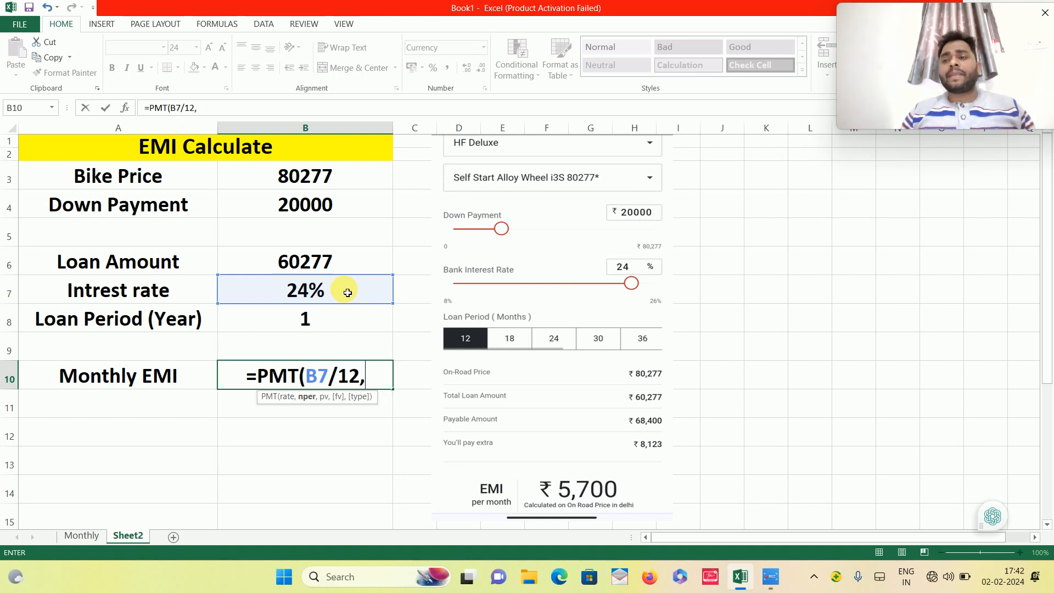
click(324, 328)
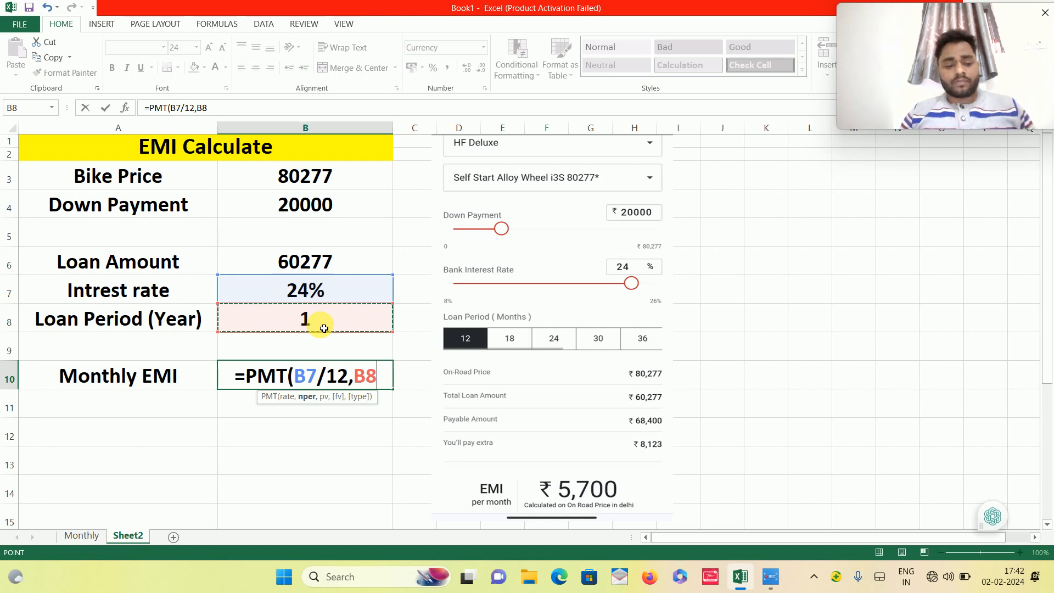
text(*12)
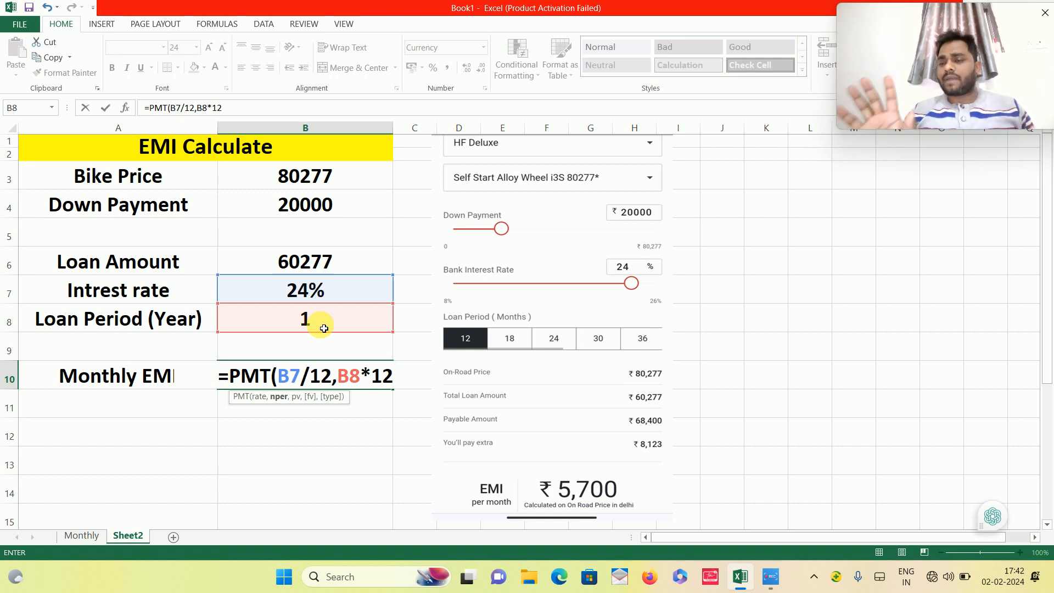
text(,)
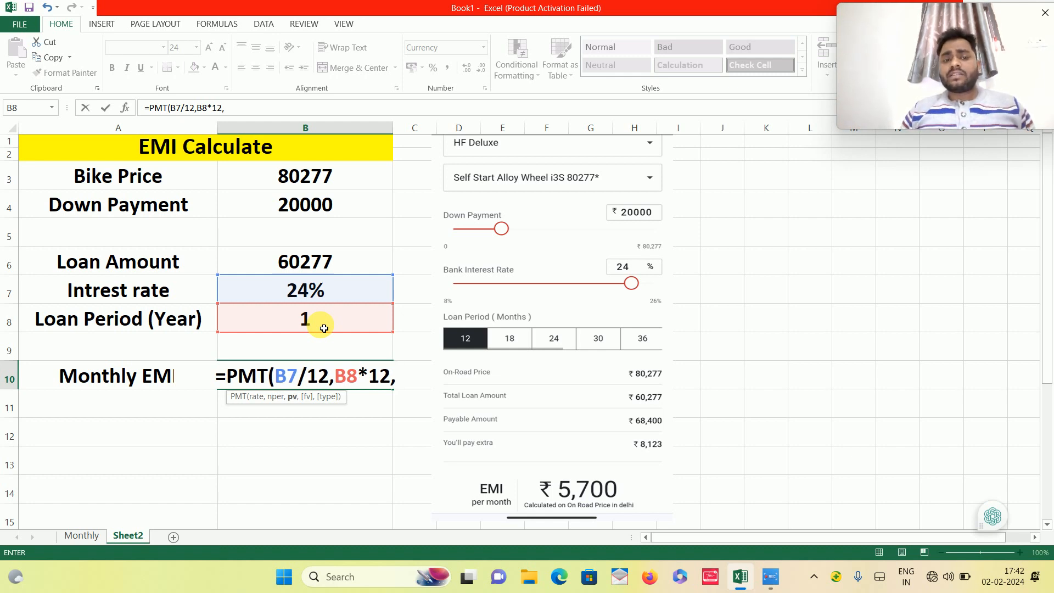
click(330, 269)
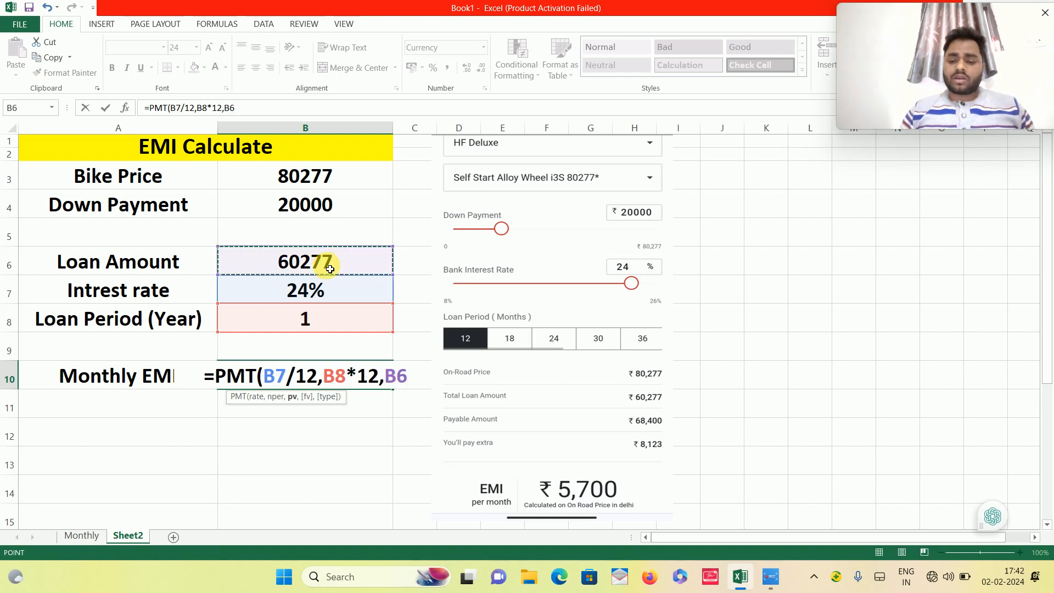
text())
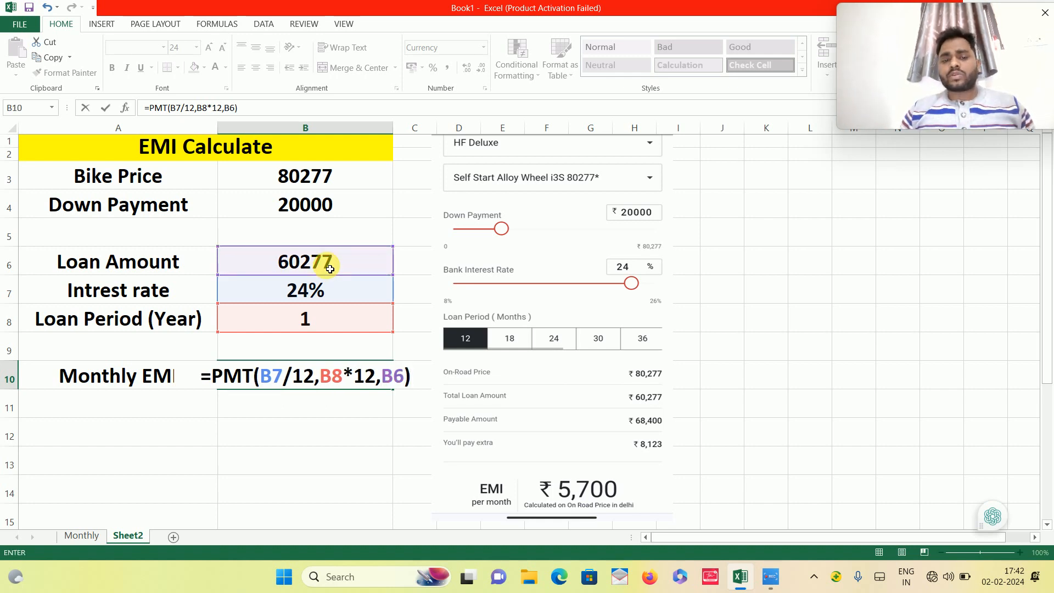
key(Return)
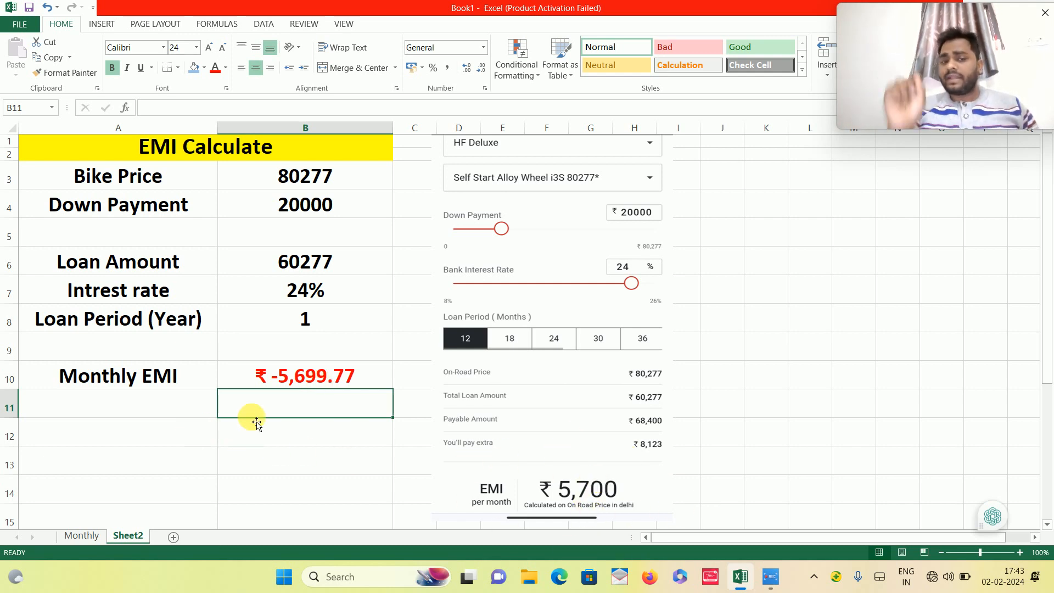
click(161, 420)
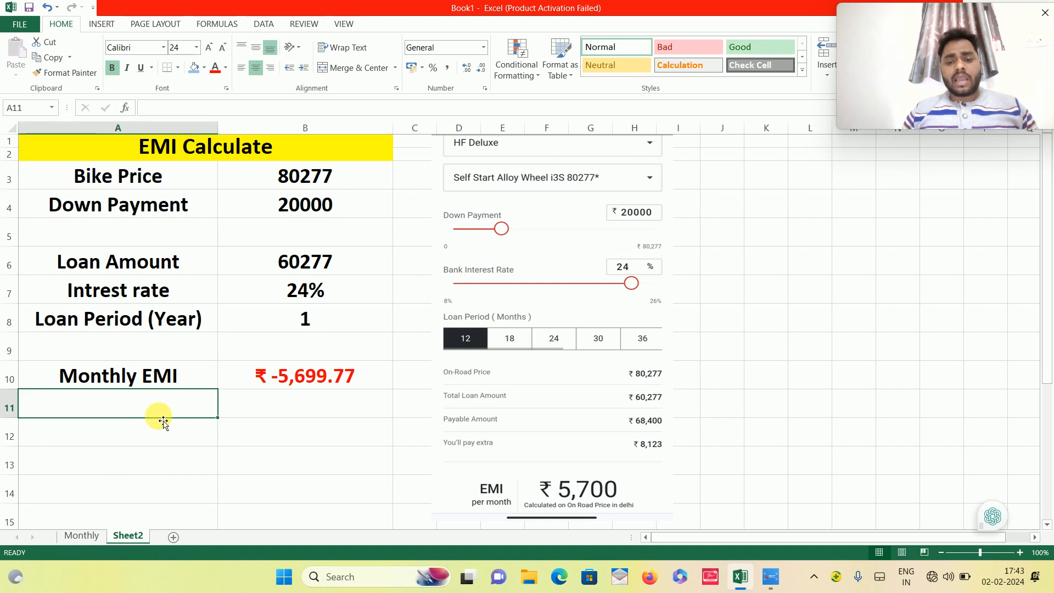
Step: Enter the rounded monthly EMI 5700 in cell A11 and calculate the total payable in A12 with =5700*12
text(5700)
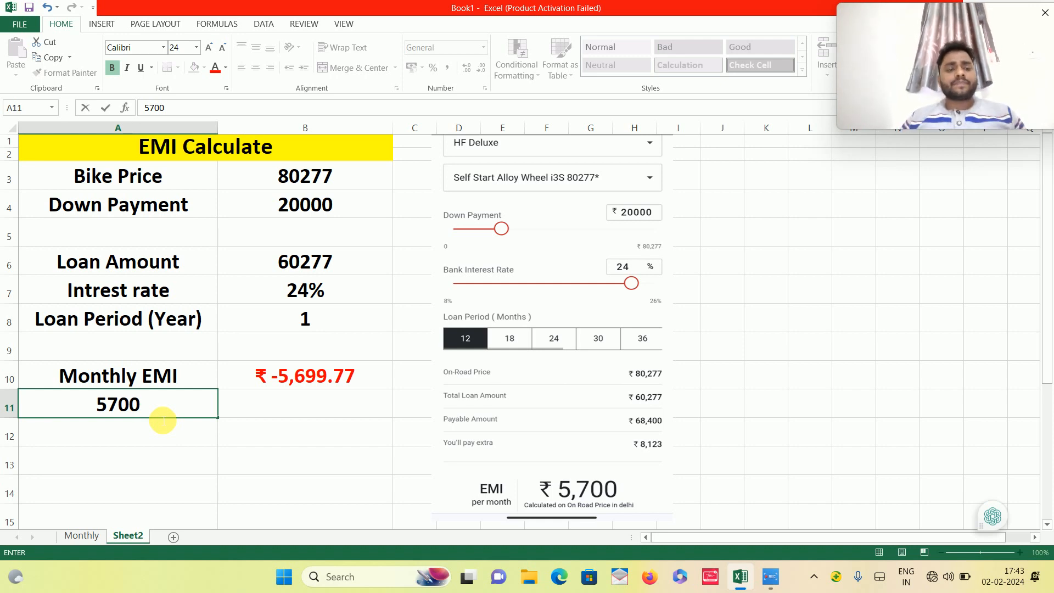
key(Return)
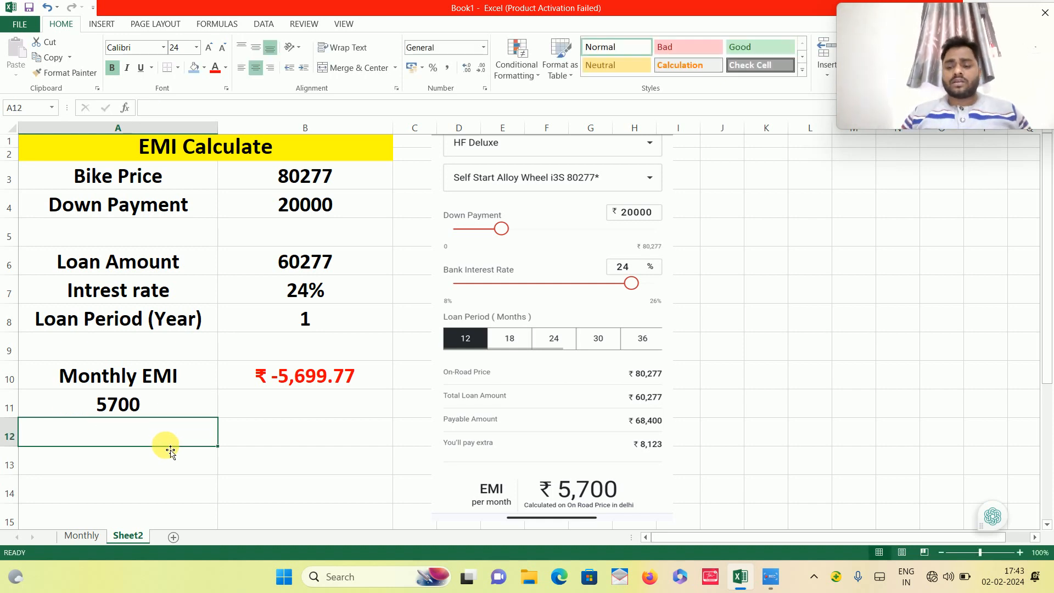
text(=)
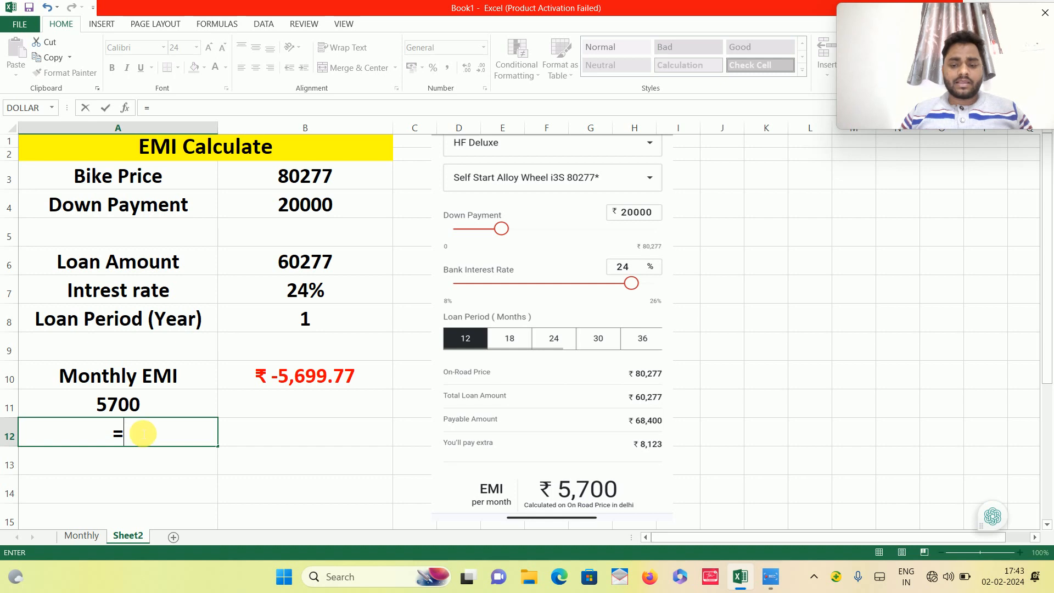
text(57)
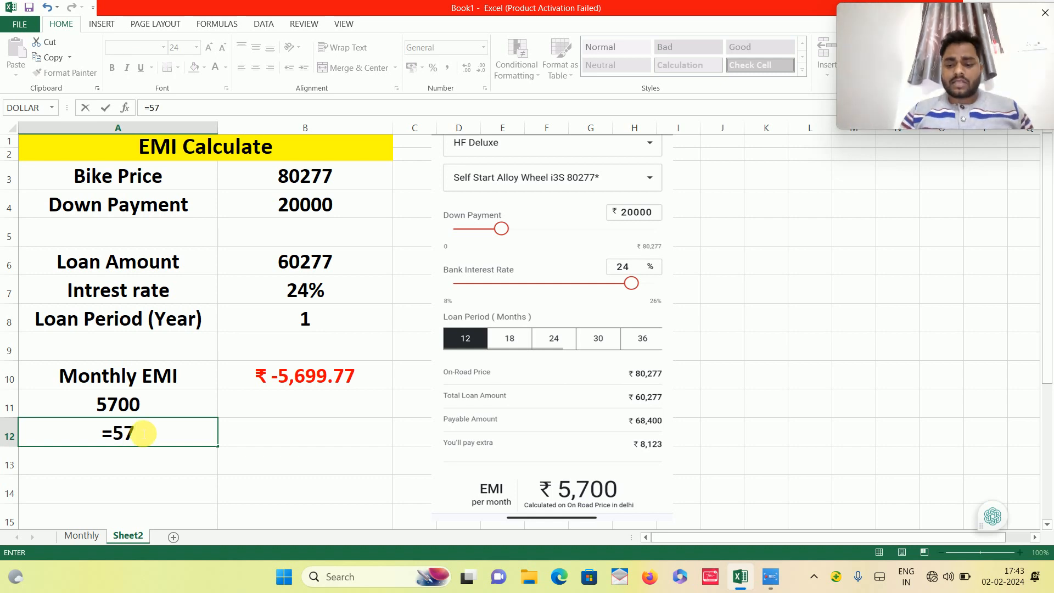
text(00*)
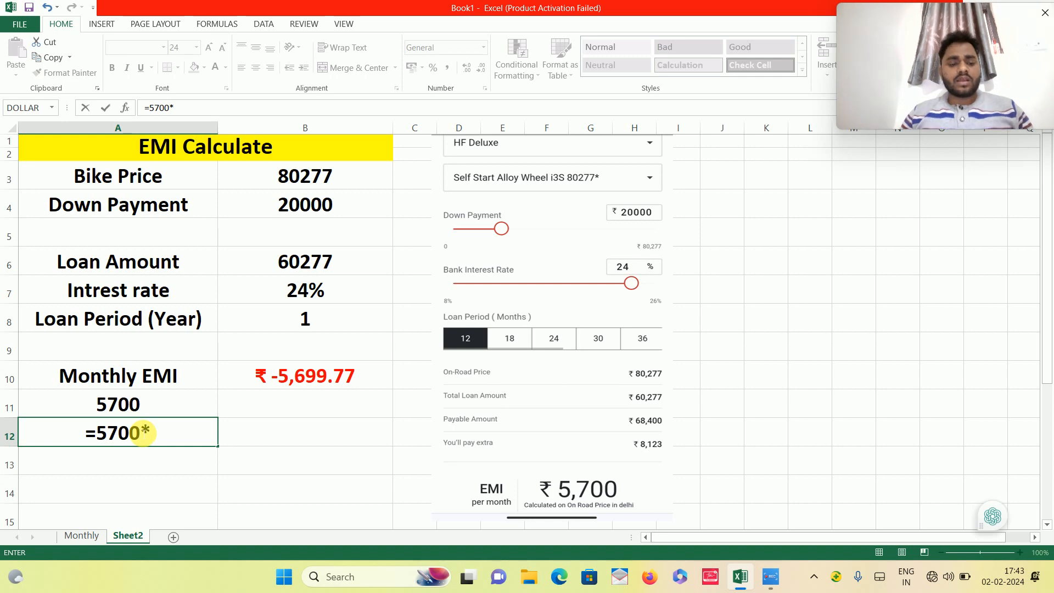
text(1)
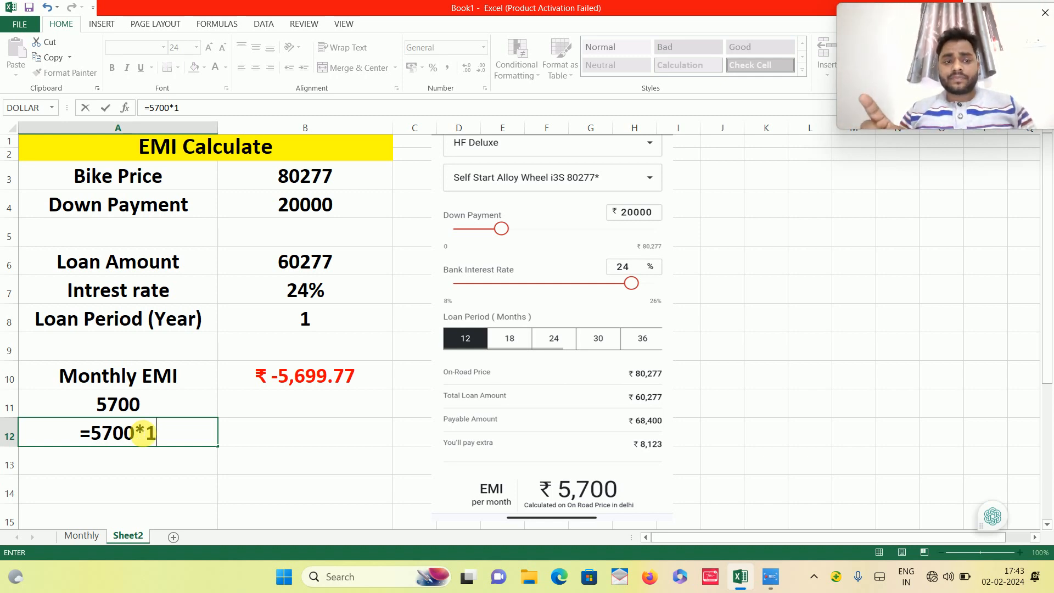
text(2)
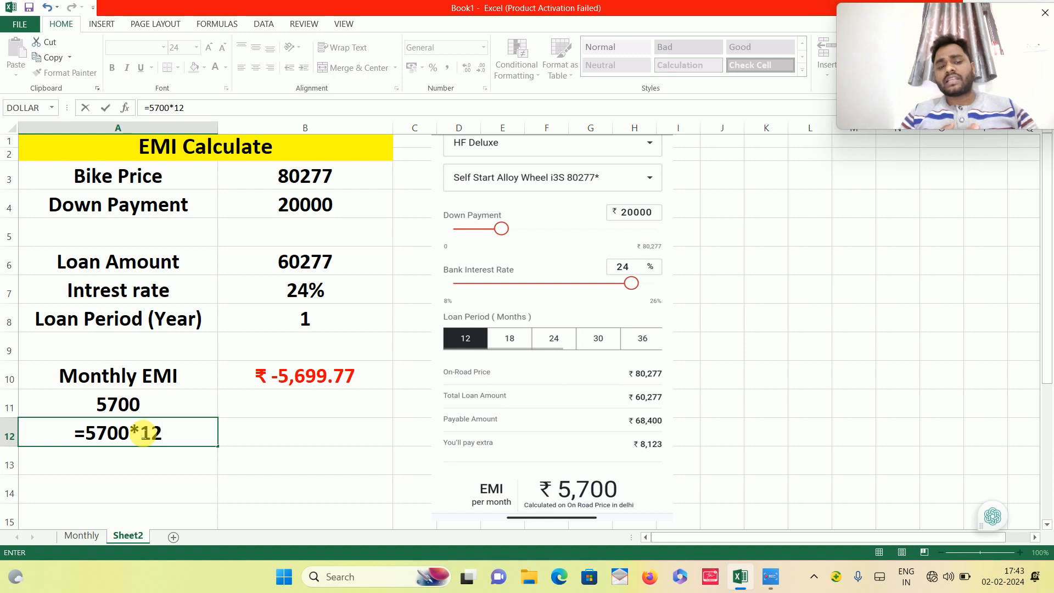
key(Return)
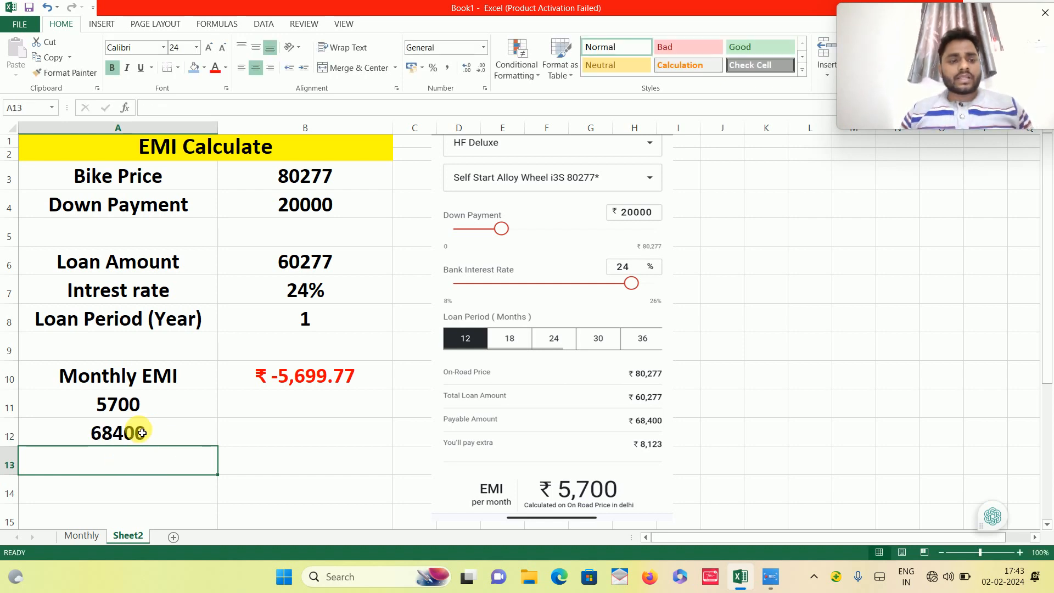
Step: Review the total payable in A12, the loan amount in B6 and the monthly EMI formula in B10
click(114, 437)
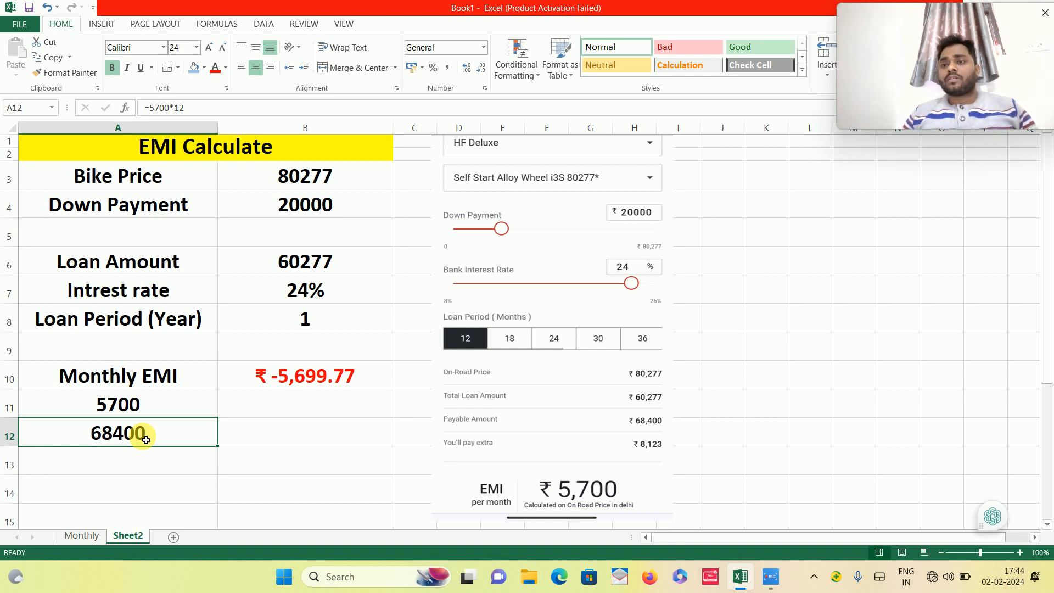
key(Right)
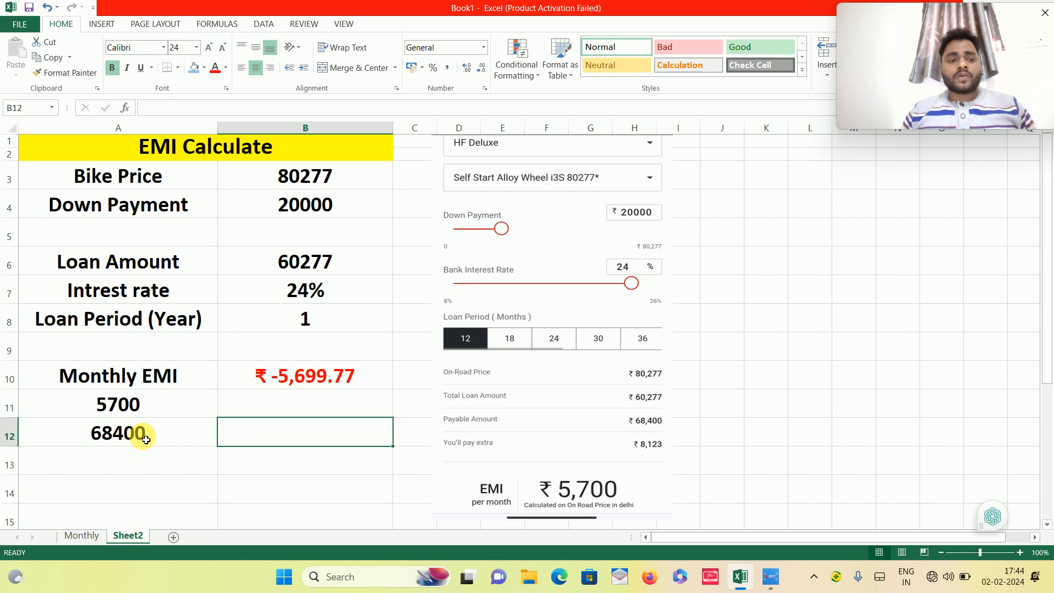
click(146, 439)
key(Right)
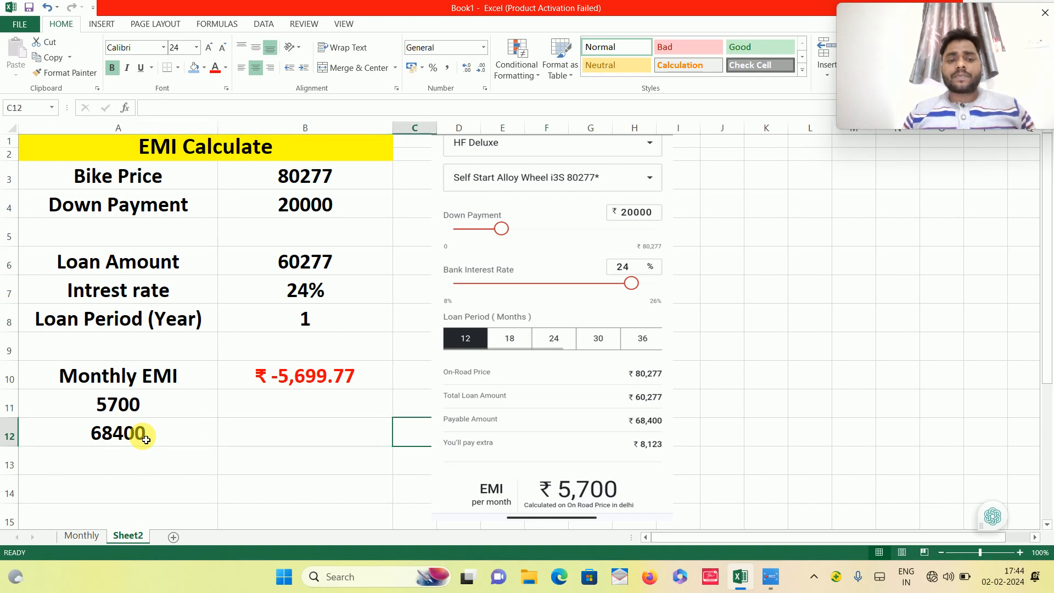
click(146, 439)
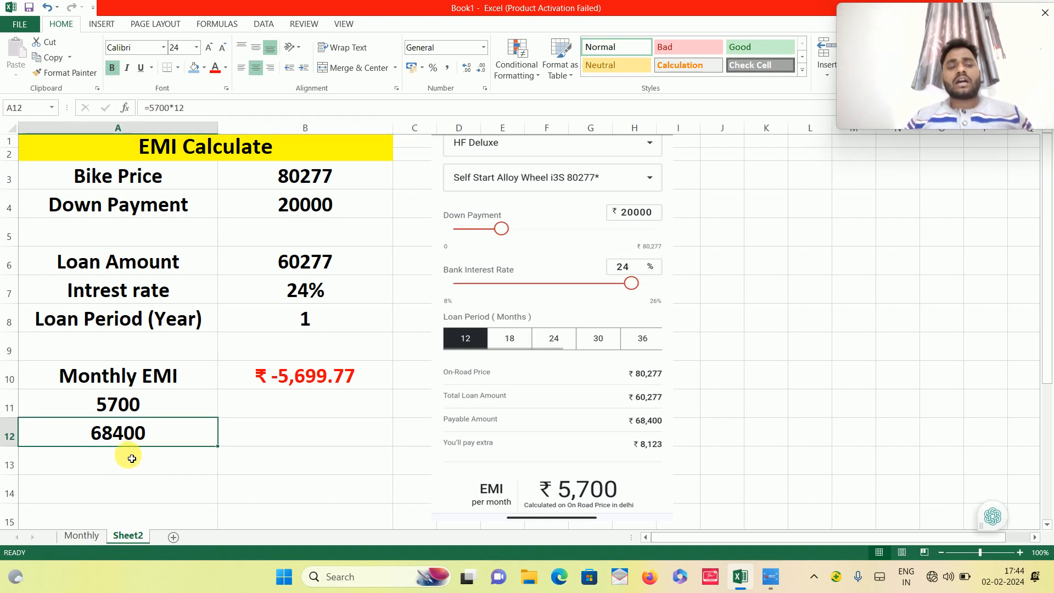
click(306, 269)
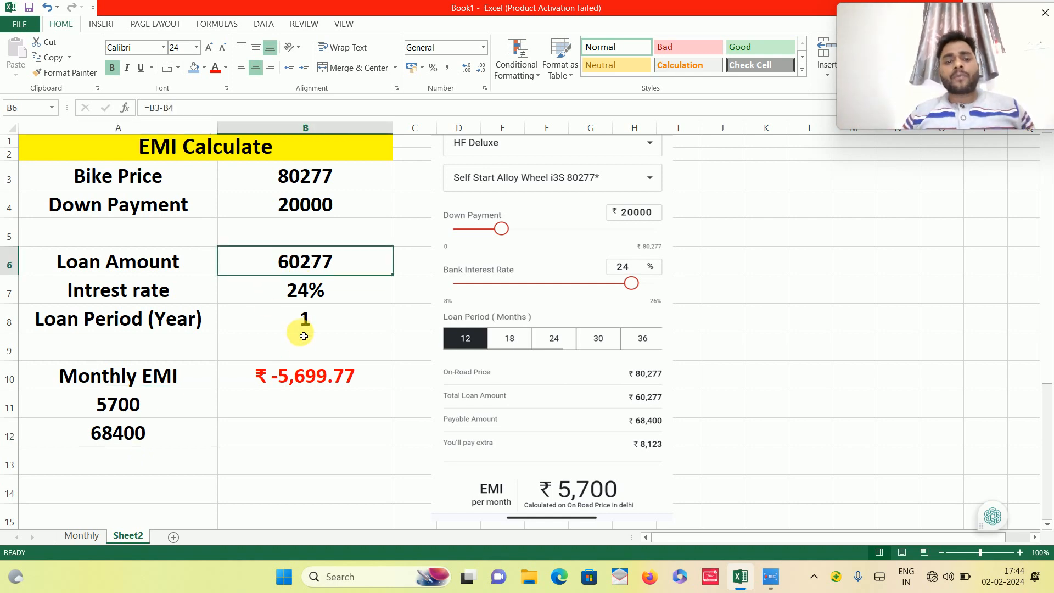
click(308, 380)
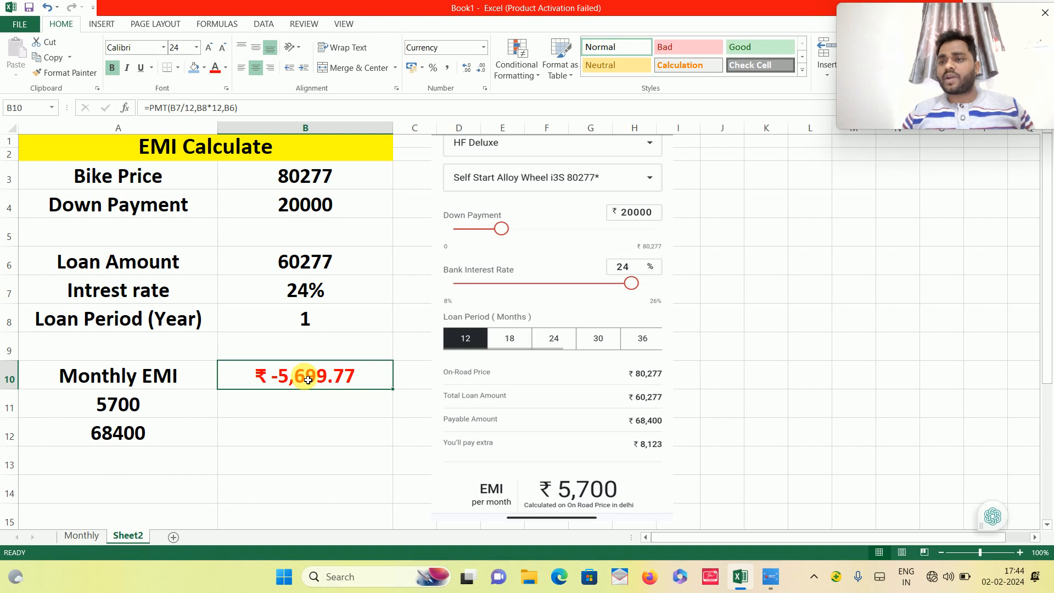